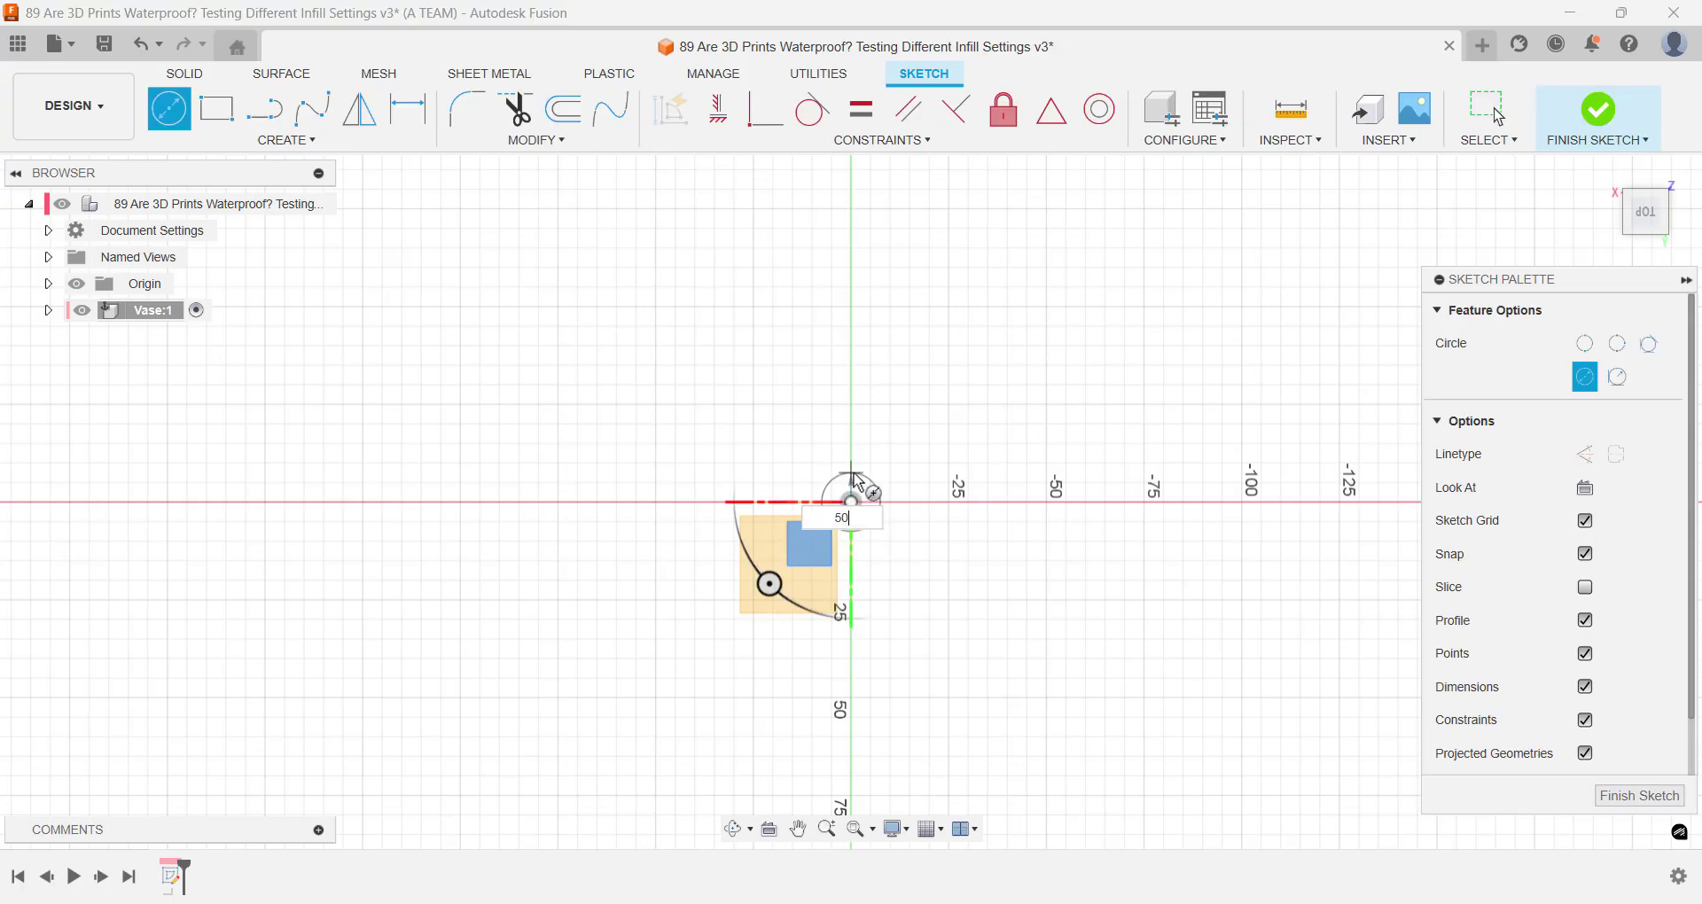
# Step: Finish the origin-centred circle at 50 mm diameter and extrude it 50 mm with a 15° taper angle
pyautogui.write('e50')
pyautogui.press('Tab')
pyautogui.write('15')
pyautogui.press('Return')
# Step: Shell the tapered body from its top face to make it an open cup
pyautogui.press('s')
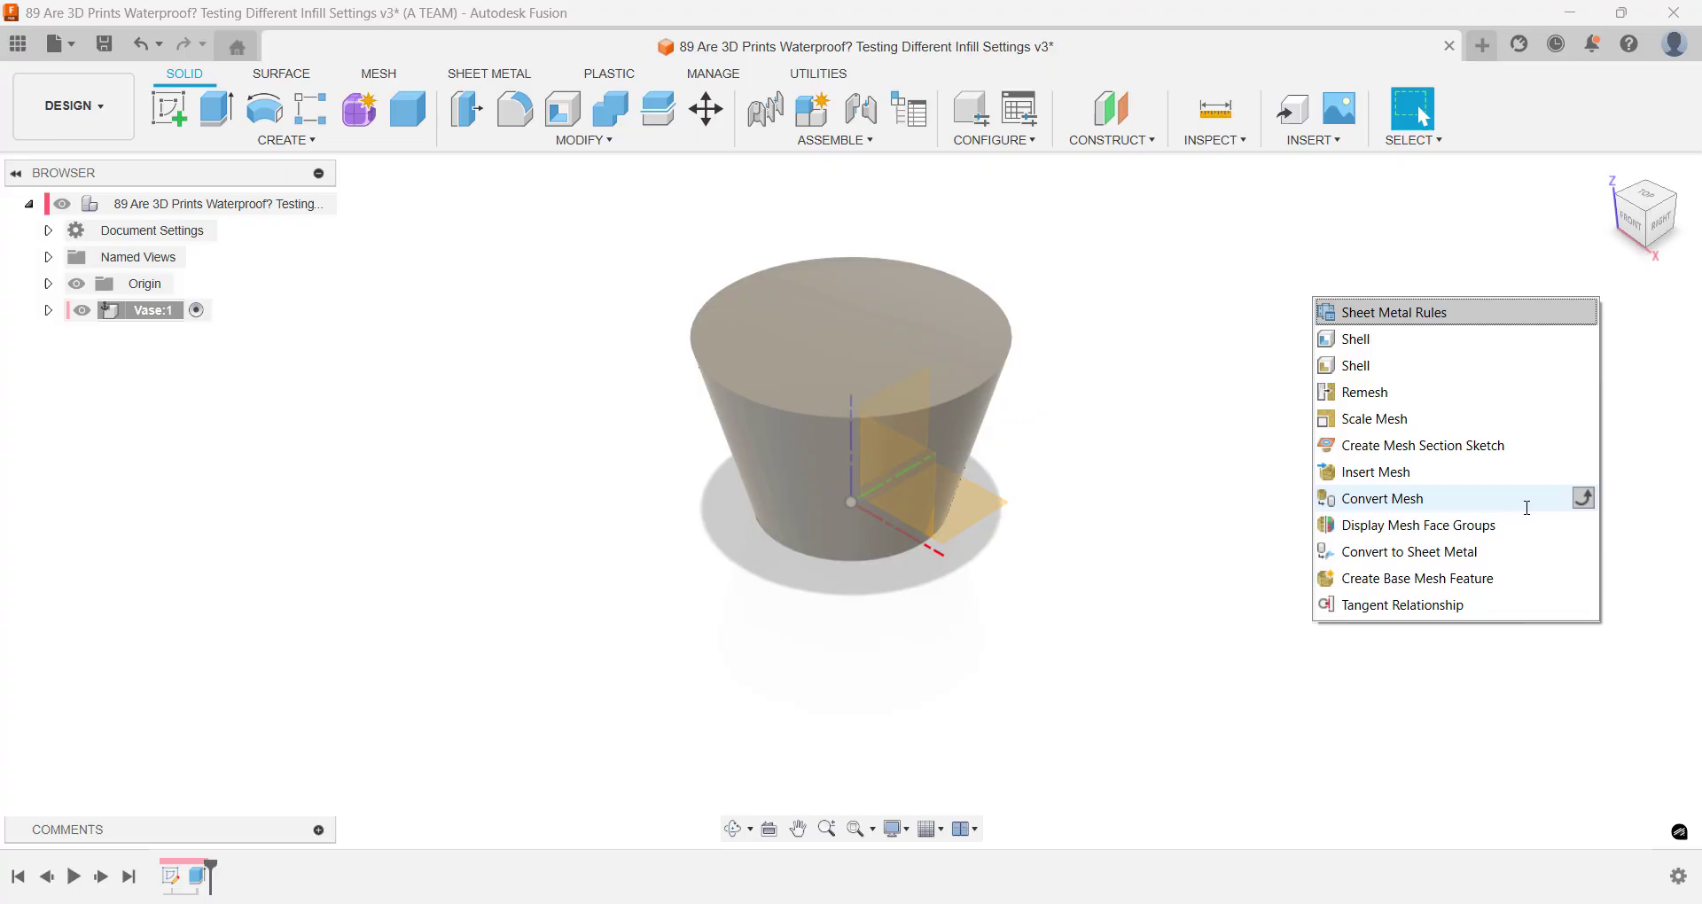
pyautogui.click(1472, 347)
pyautogui.click(941, 354)
pyautogui.press('Return')
pyautogui.press('F6')
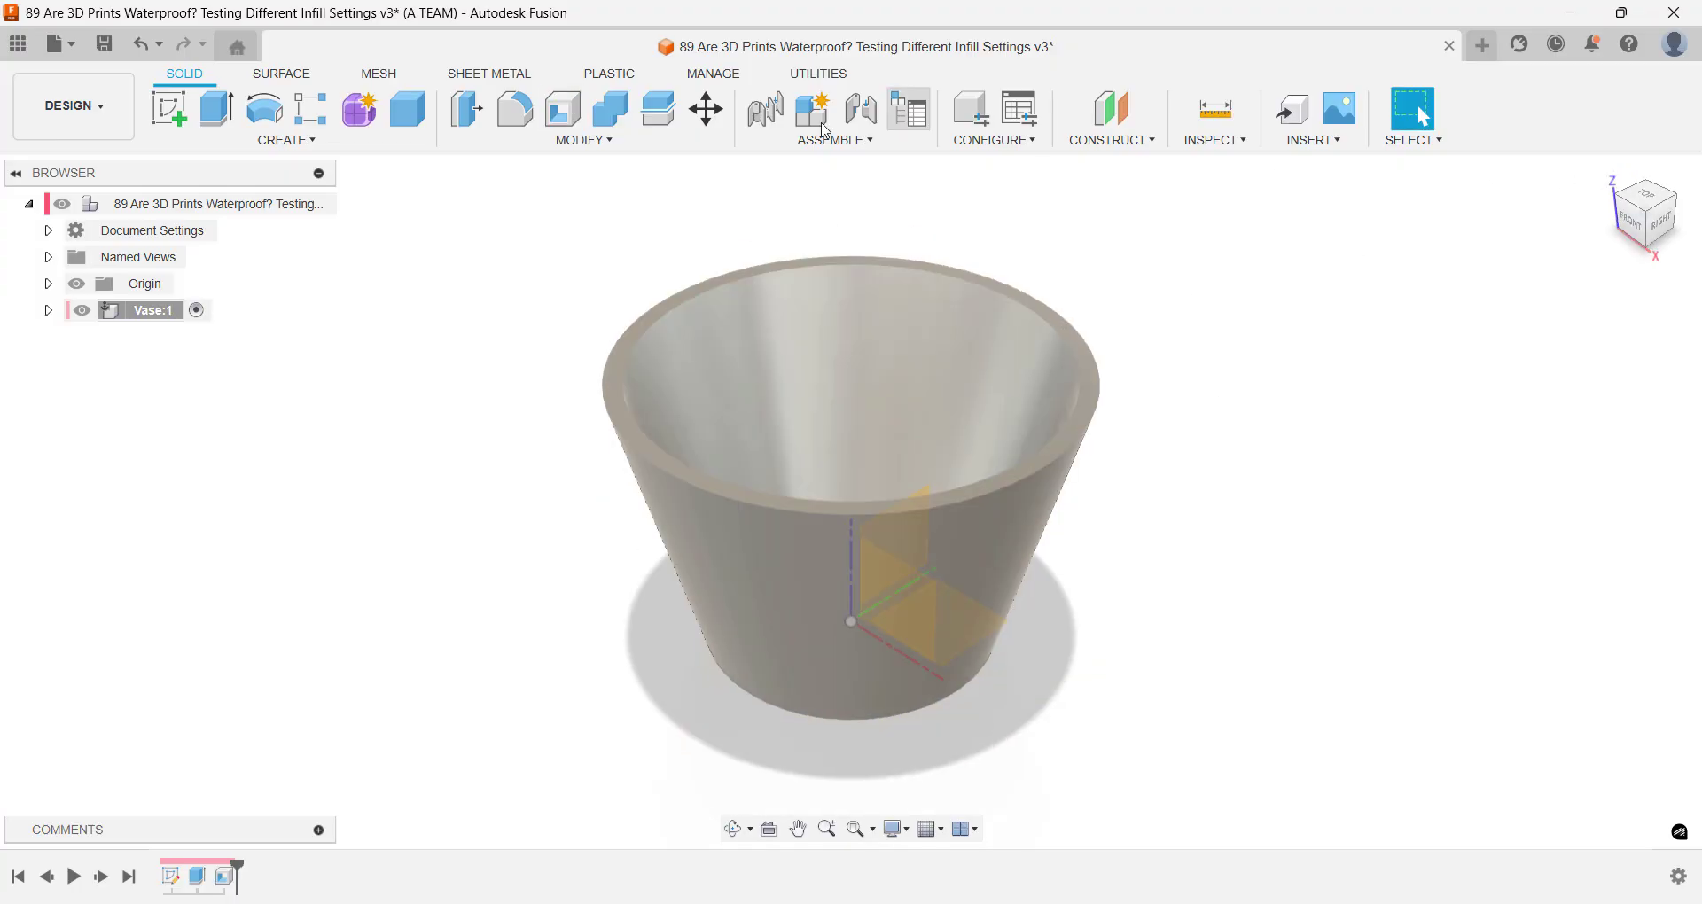
# Step: Save the design with the default version description and open the export settings
pyautogui.click(103, 44)
pyautogui.press('Return')
pyautogui.click(60, 44)
pyautogui.click(95, 321)
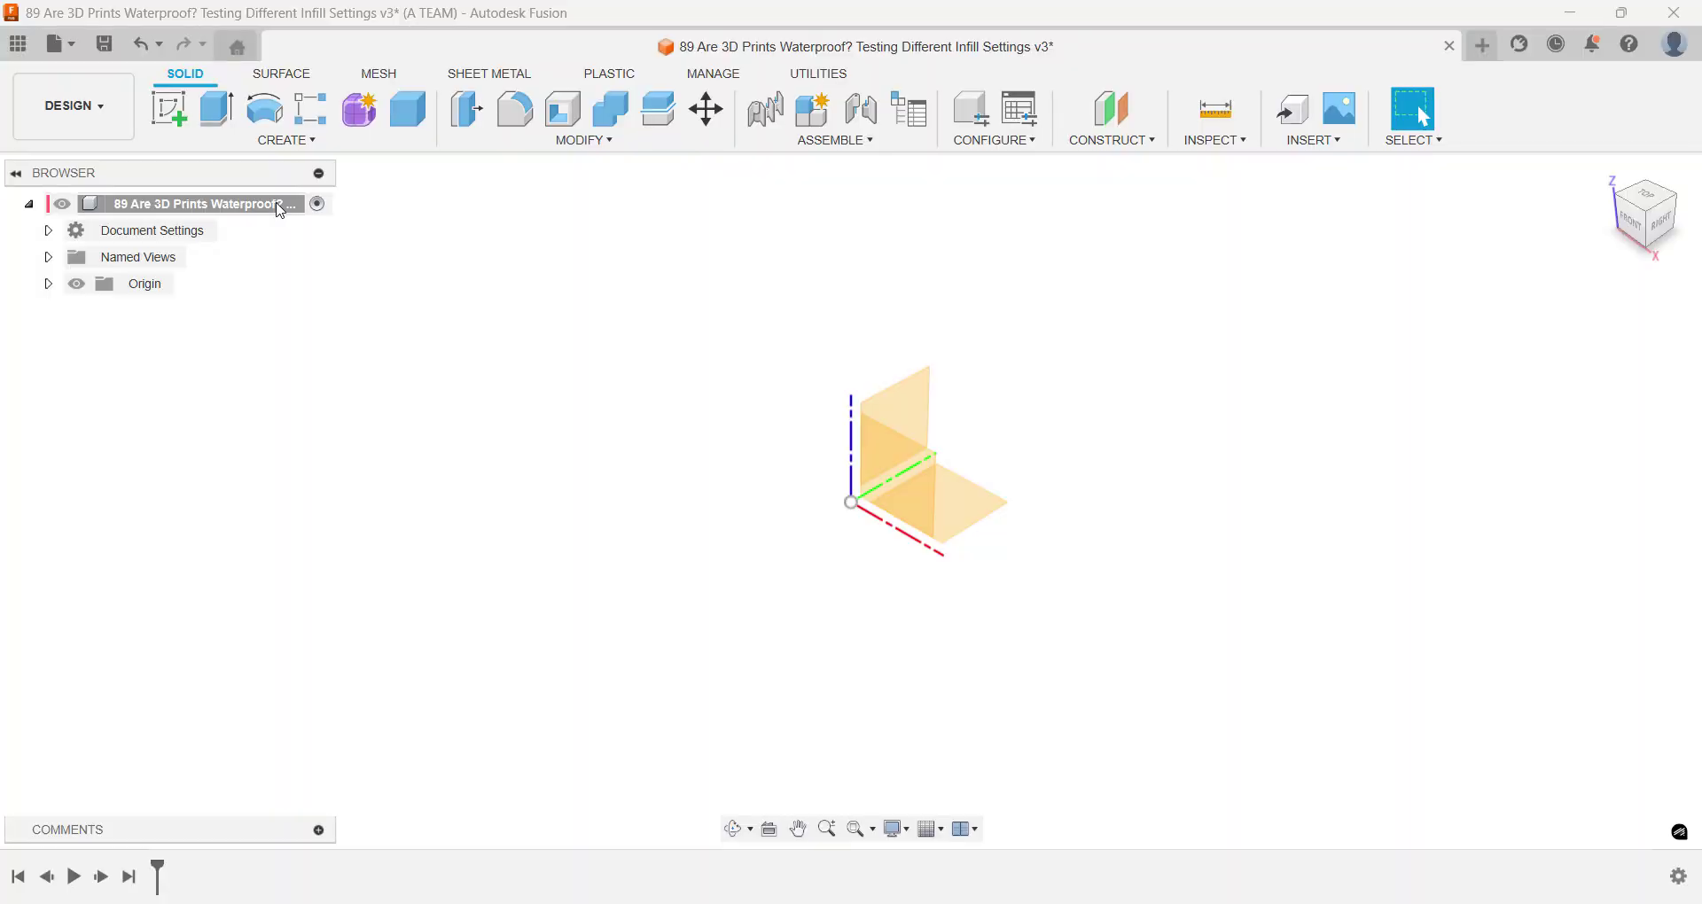
# Step: Create a new internal component named Vase under the top-level design
pyautogui.rightClick(280, 210)
pyautogui.click(291, 219)
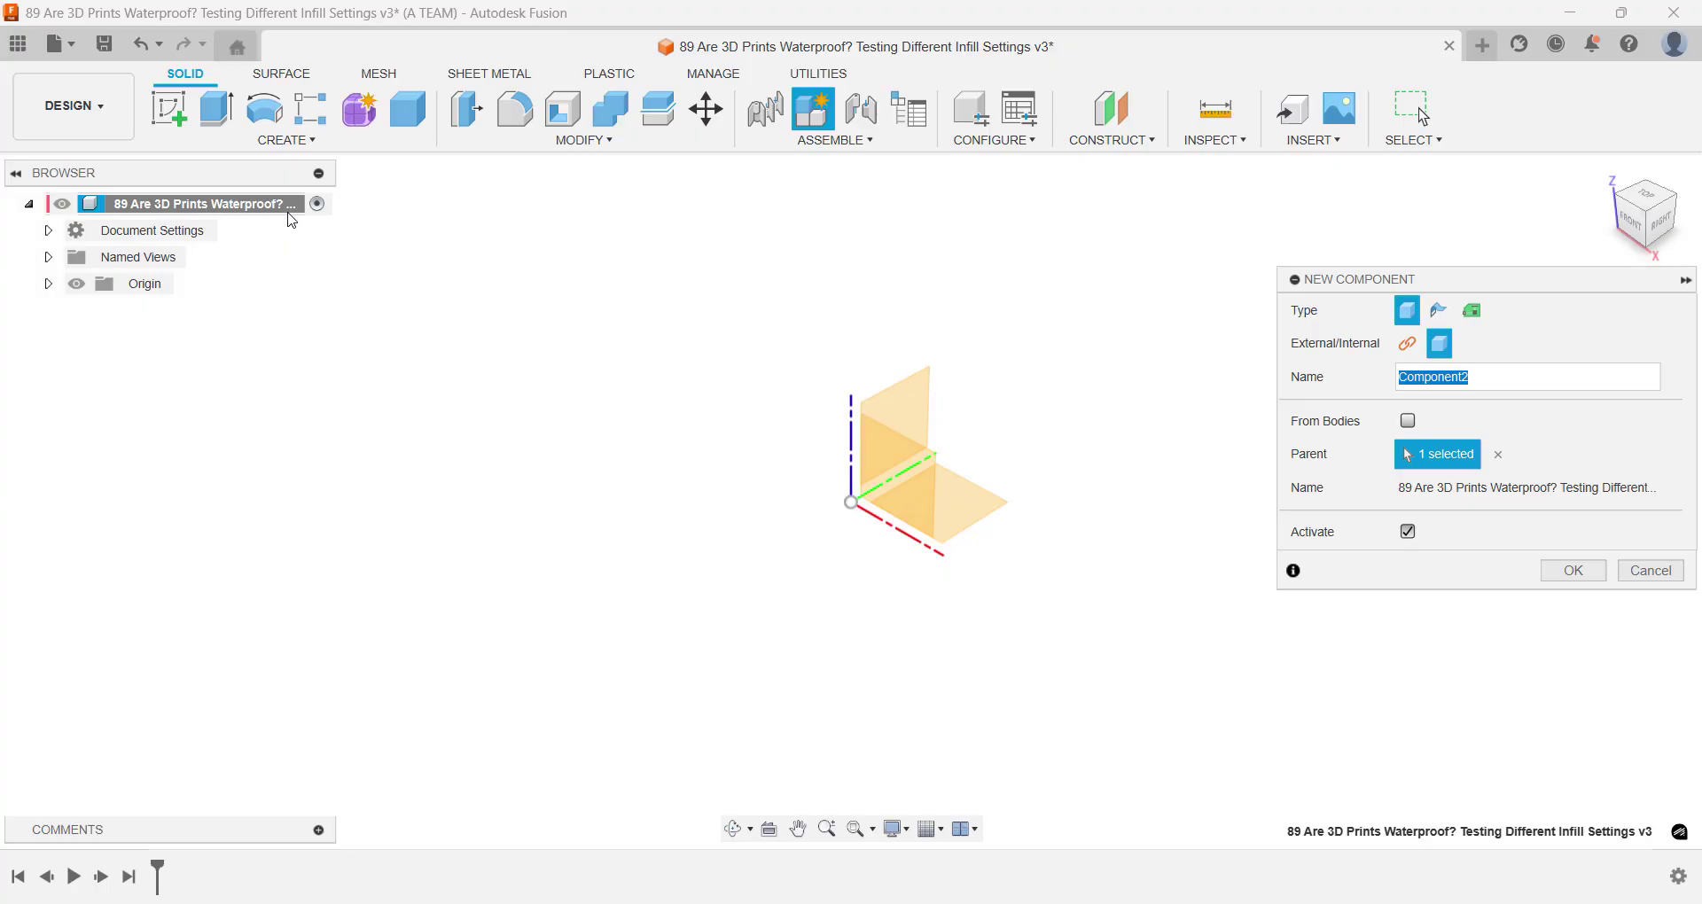
pyautogui.write('Vase')
pyautogui.press('Return')
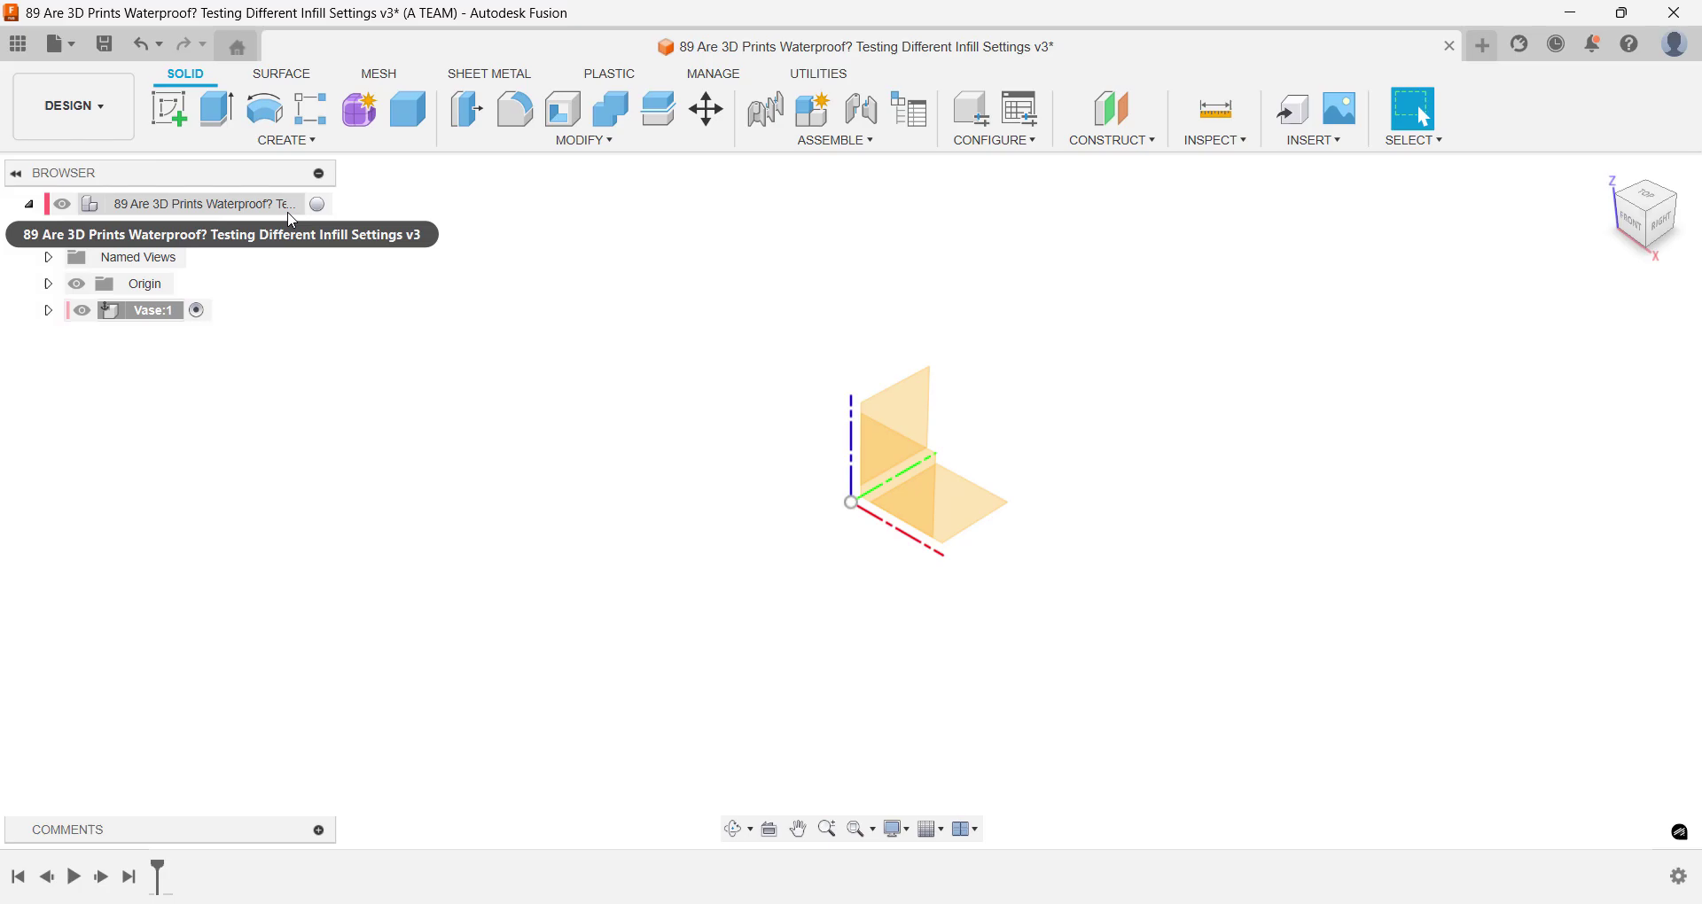
# Step: Sketch a 50 mm diameter circle centred on the origin on the horizontal XY plane
pyautogui.write('s')
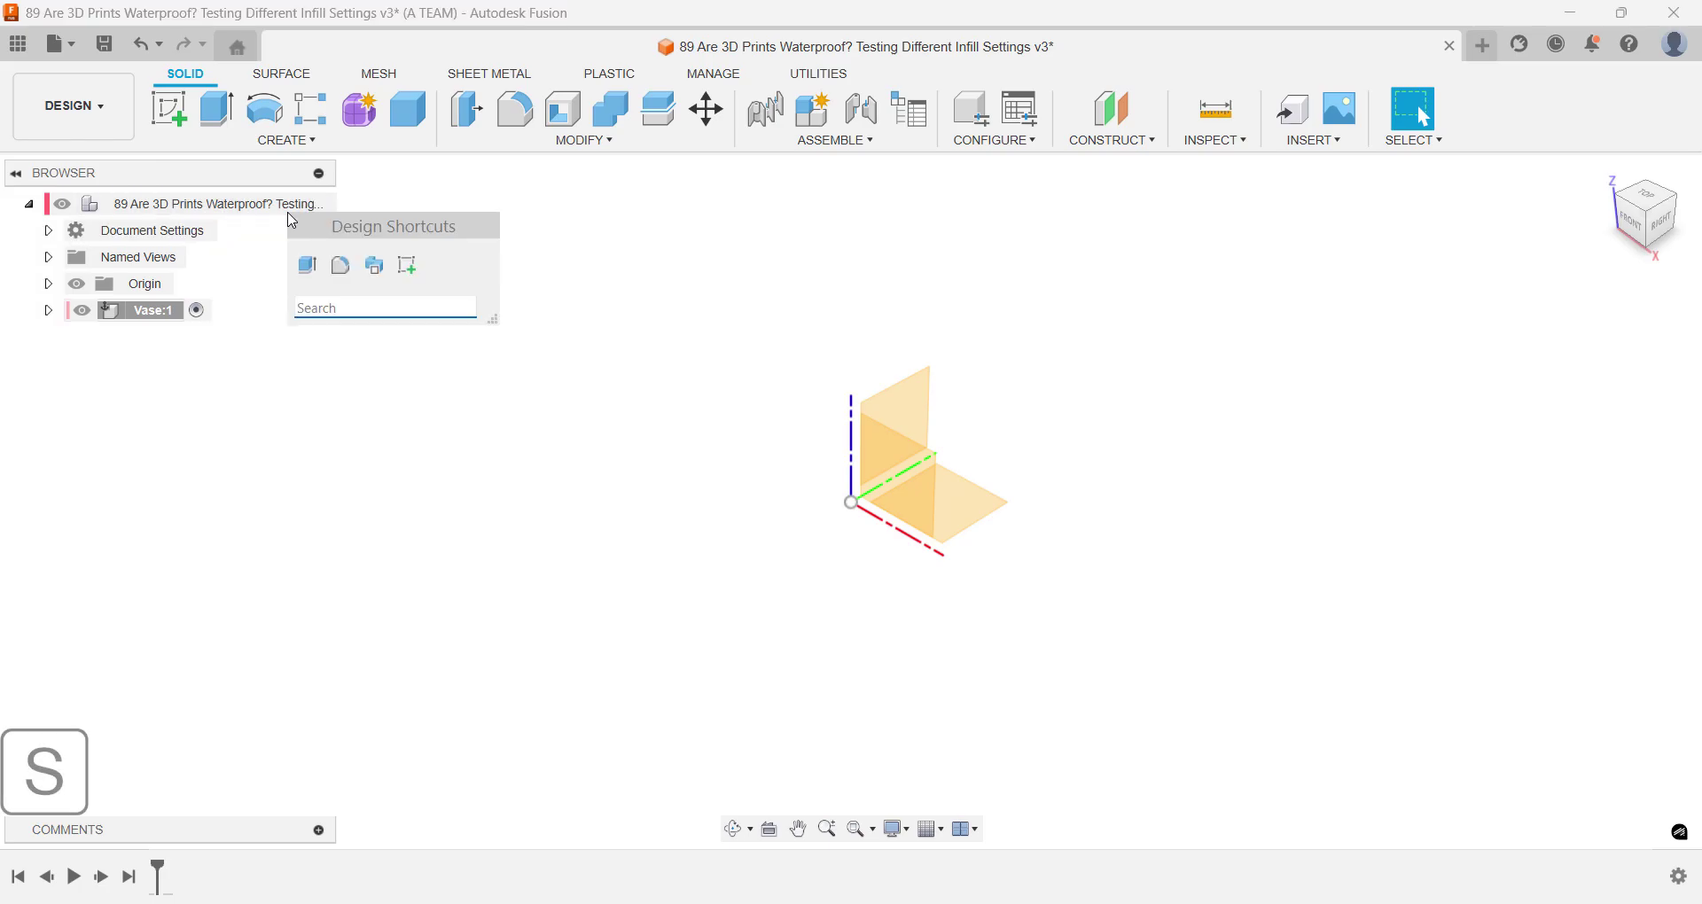
pyautogui.write('ske')
pyautogui.press('Return')
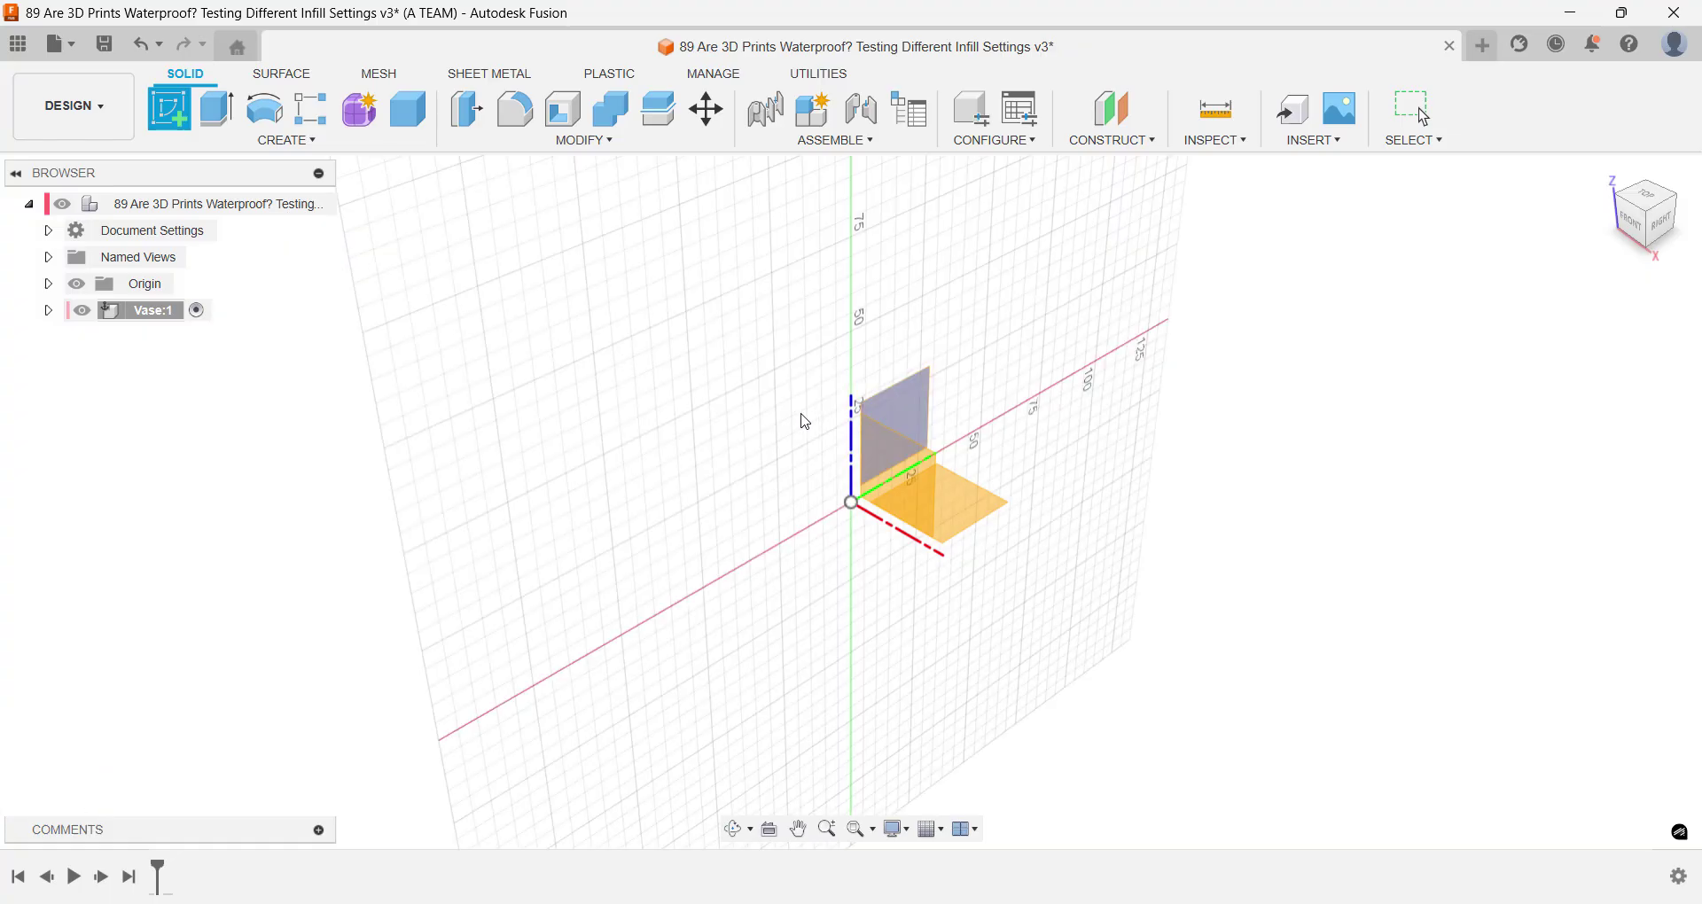
pyautogui.click(959, 496)
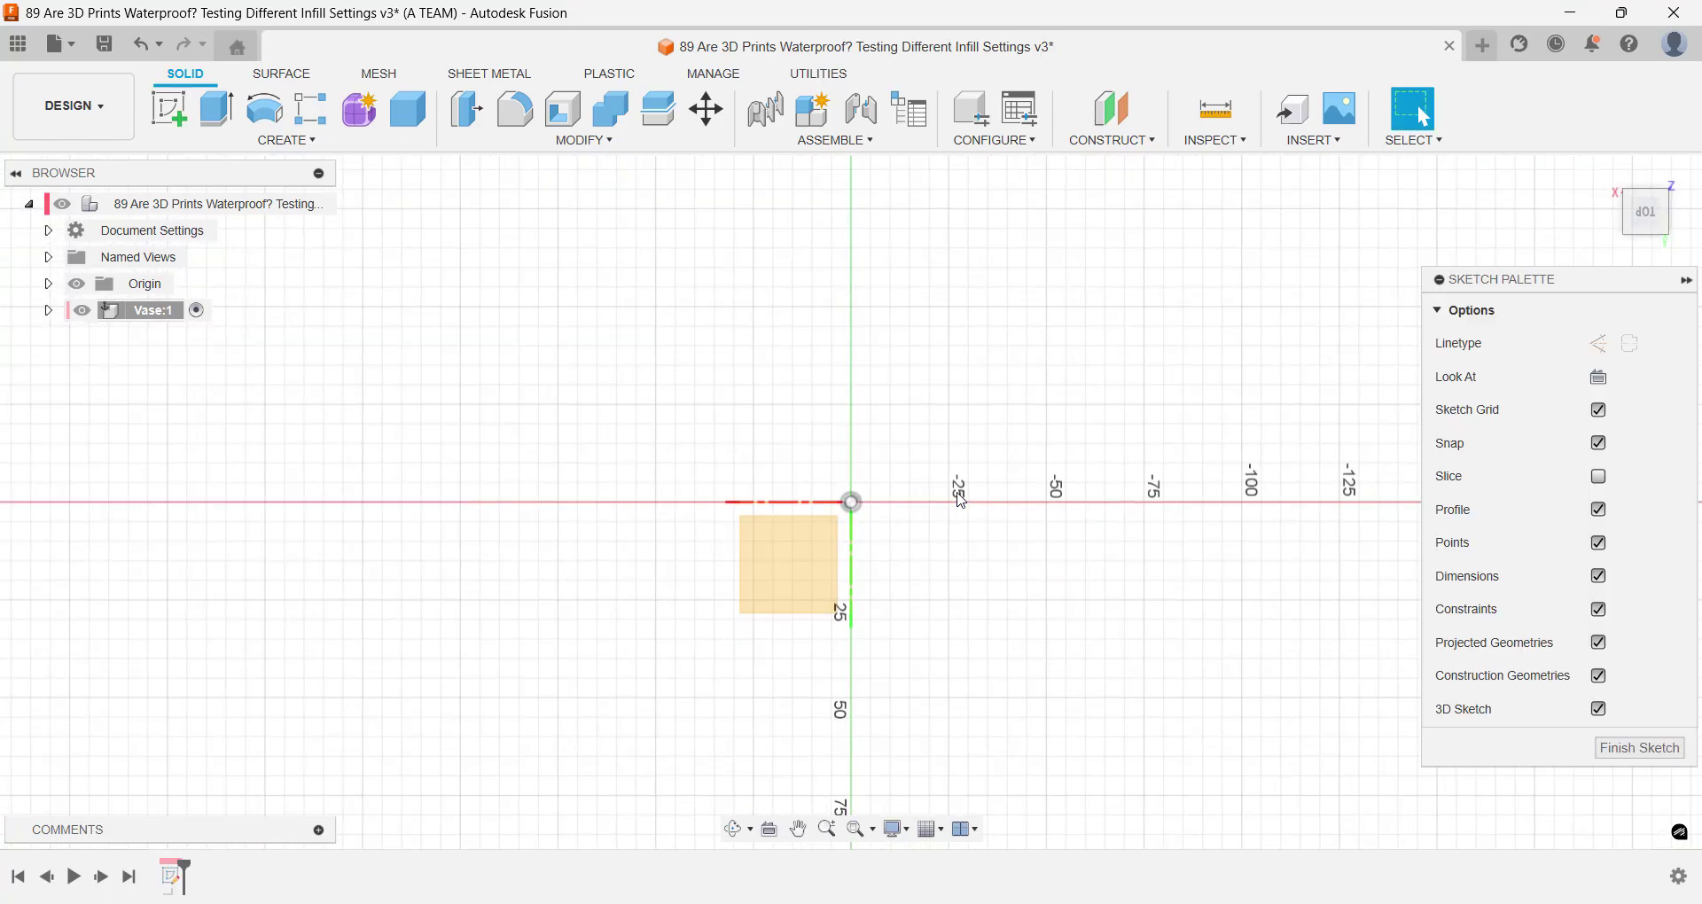
pyautogui.press('c')
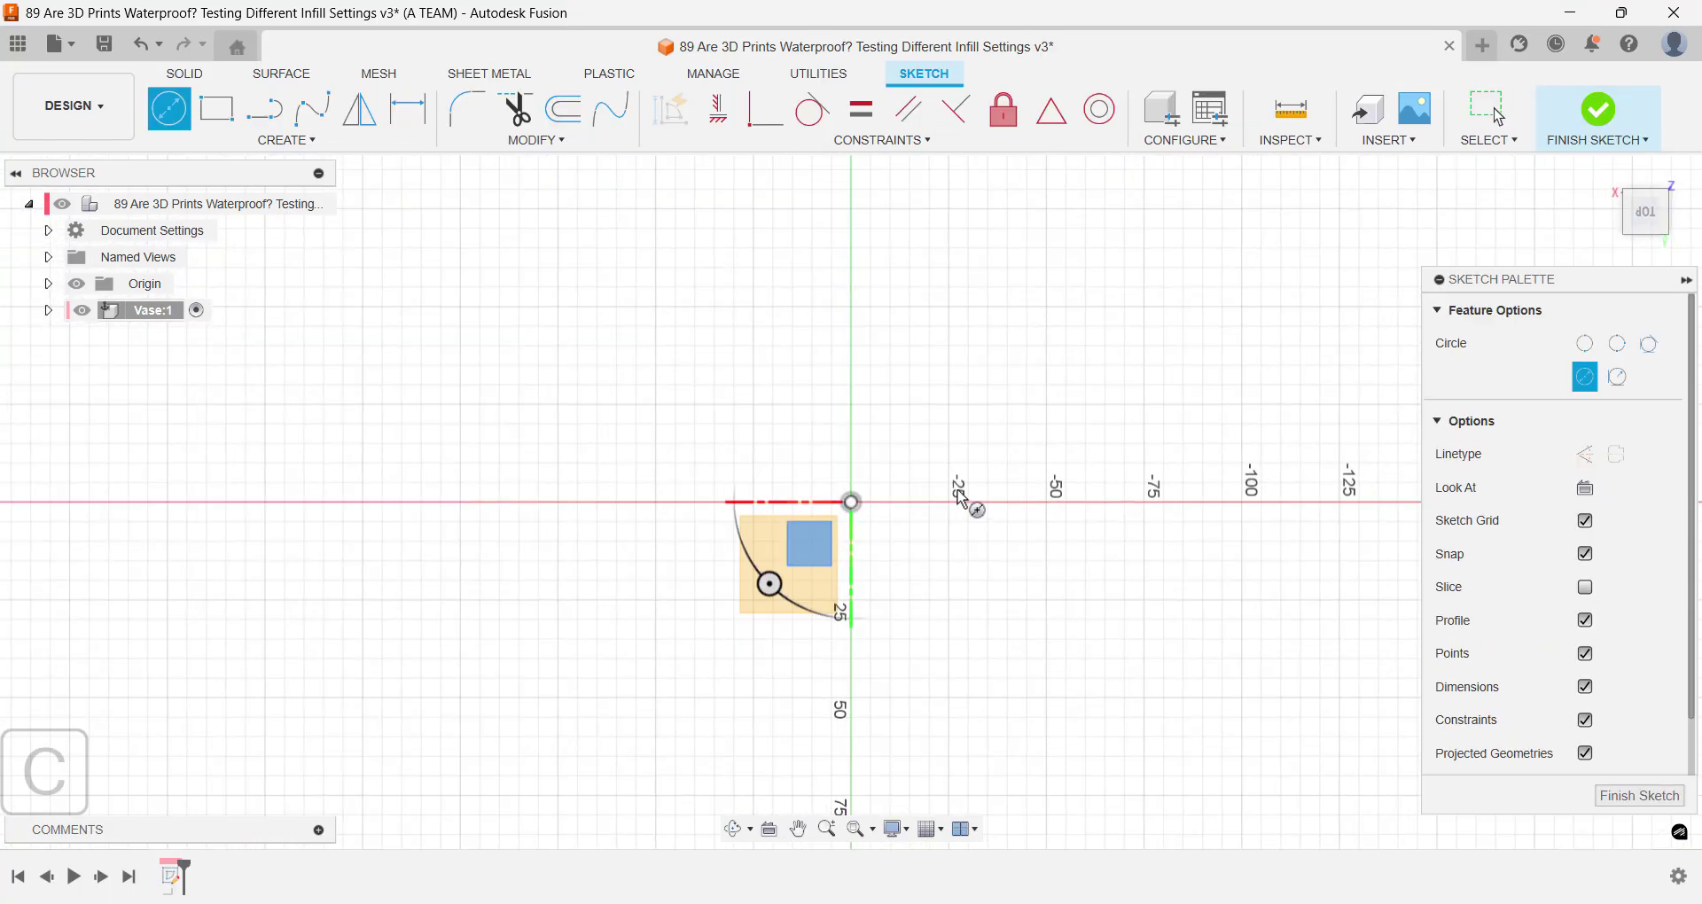
pyautogui.click(851, 503)
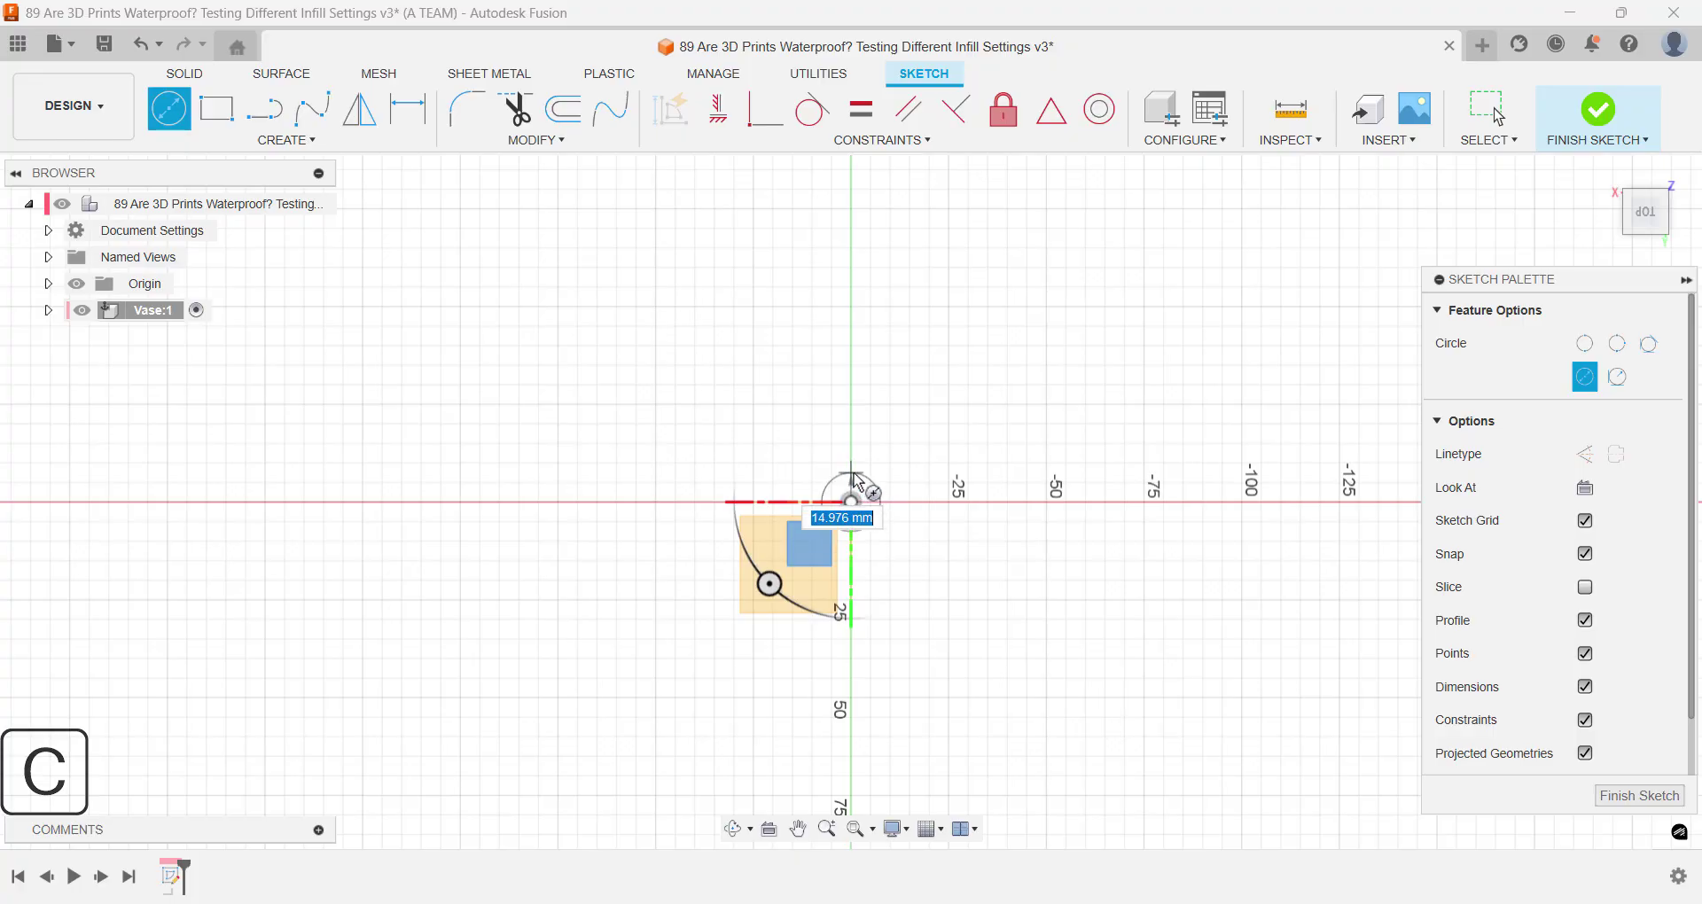
pyautogui.write('50')
pyautogui.press('Return')
pyautogui.press('Escape')
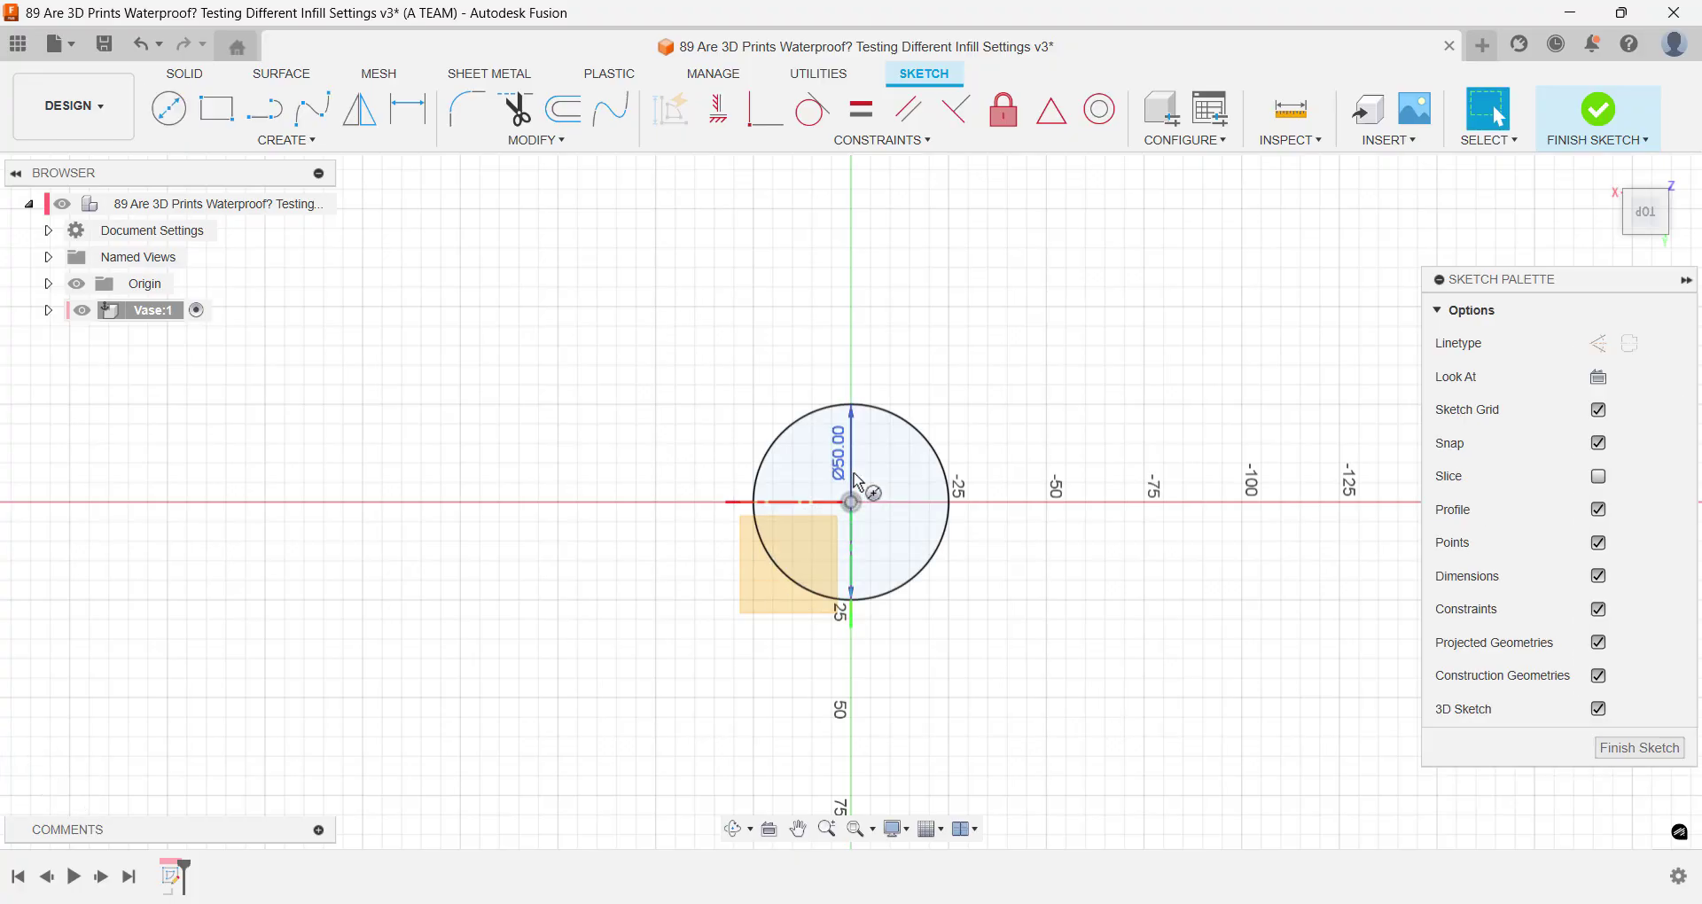
# Step: Extrude the circle 50 mm as a new body with a 15° taper angle
pyautogui.press('e')
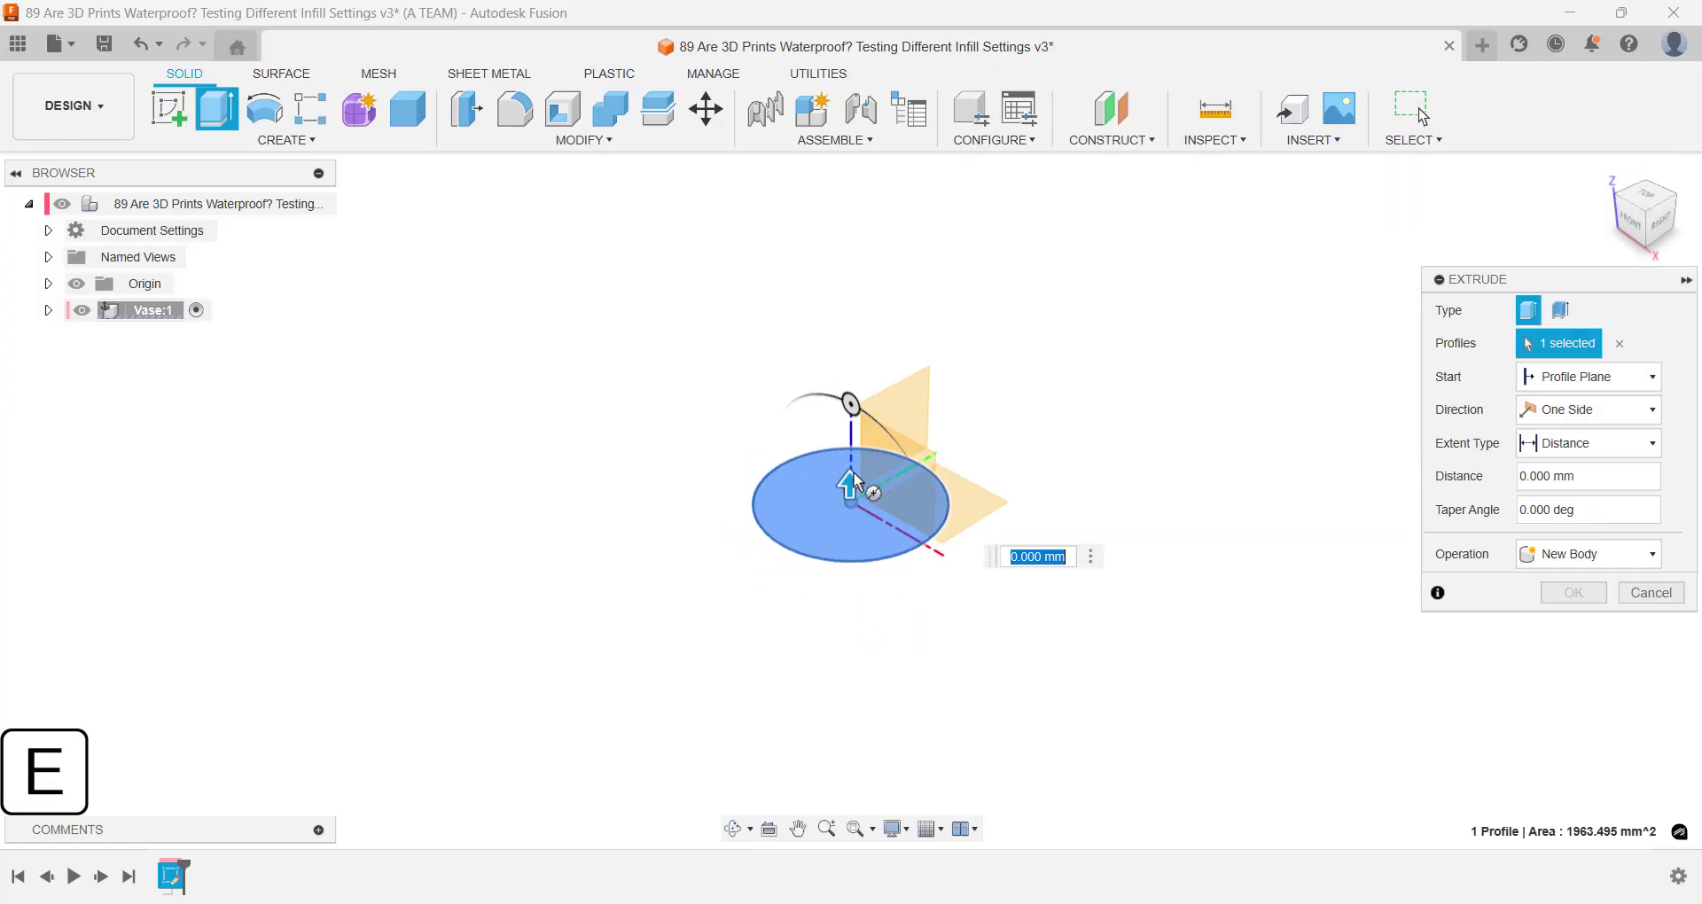
pyautogui.write('50')
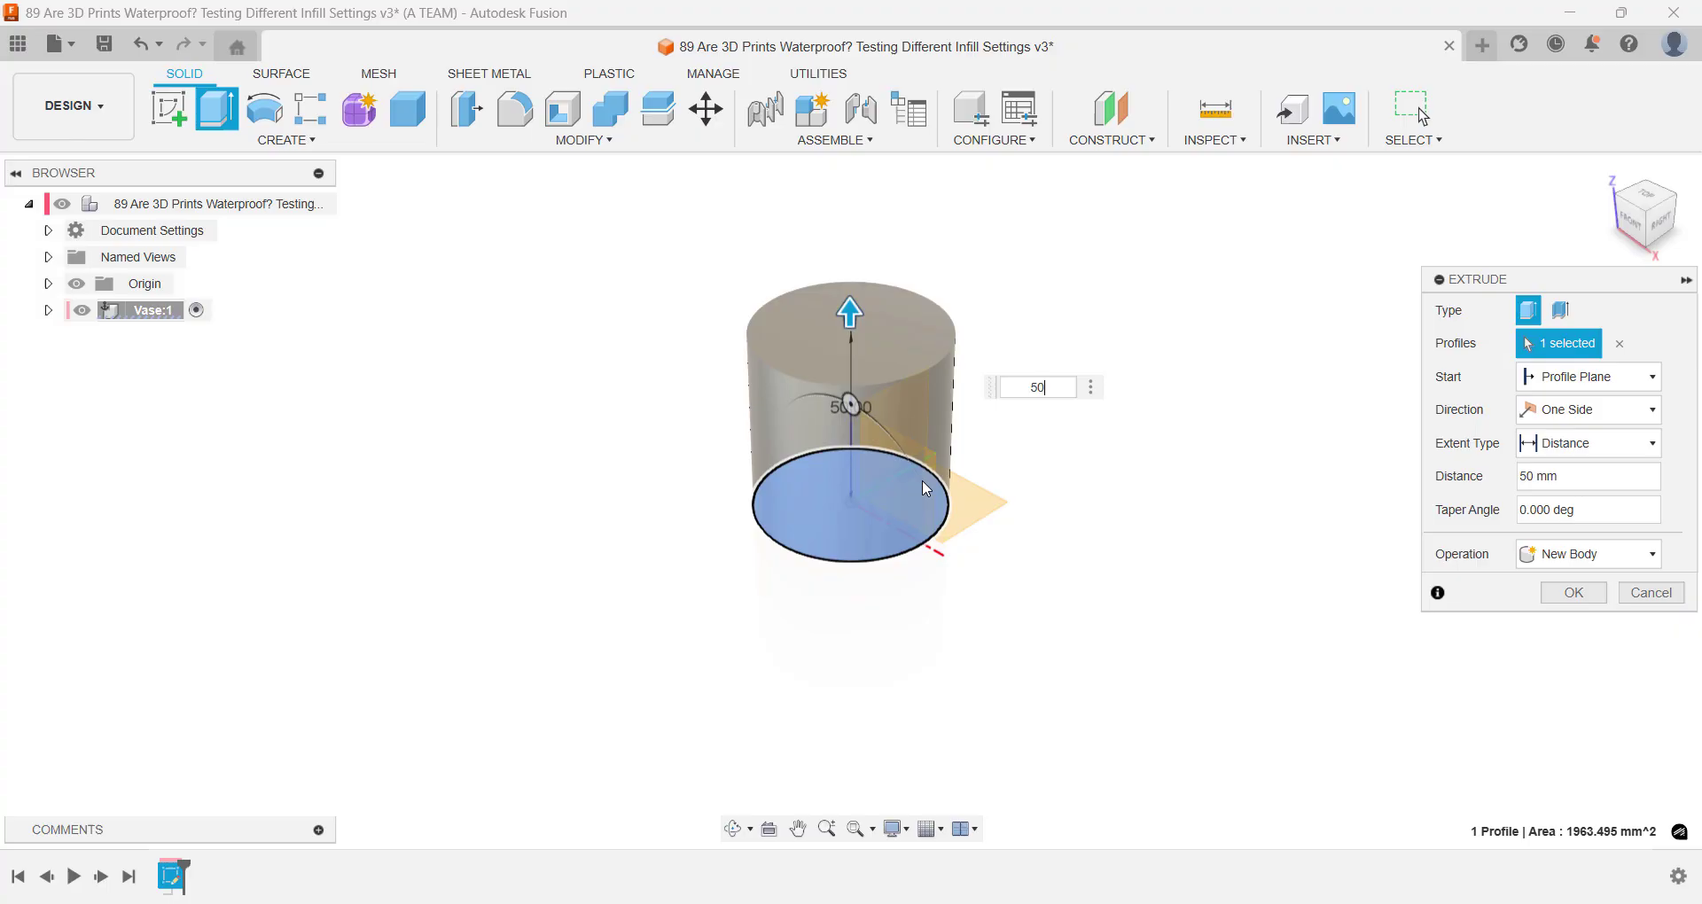
pyautogui.doubleClick(1527, 510)
pyautogui.write('15')
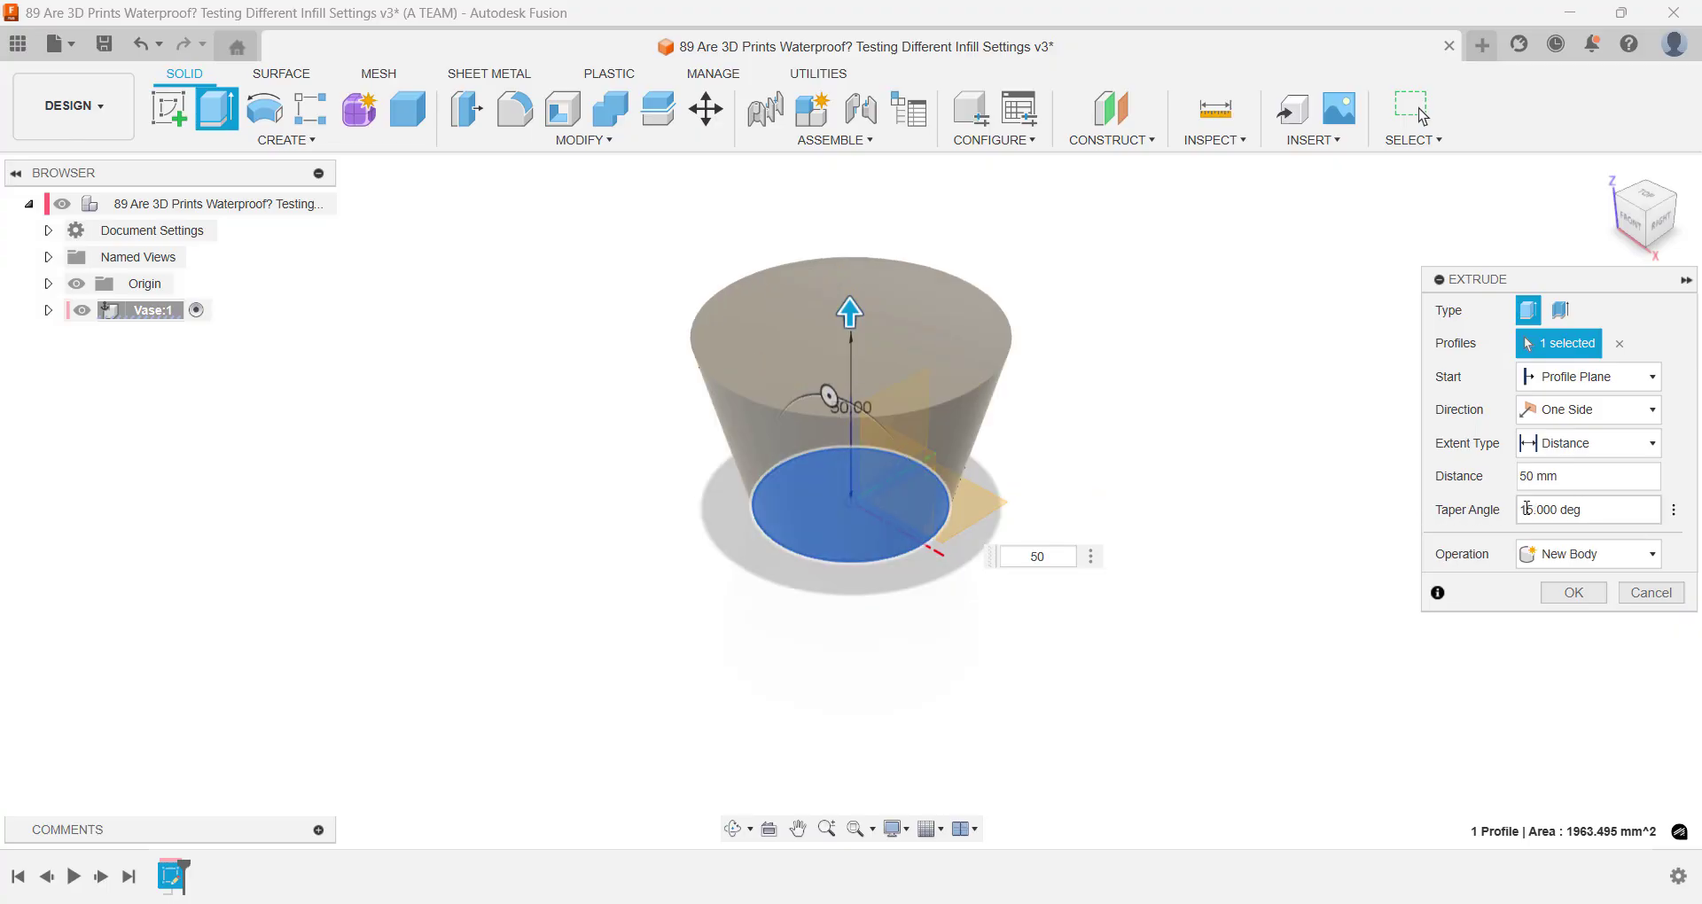
pyautogui.press('Return')
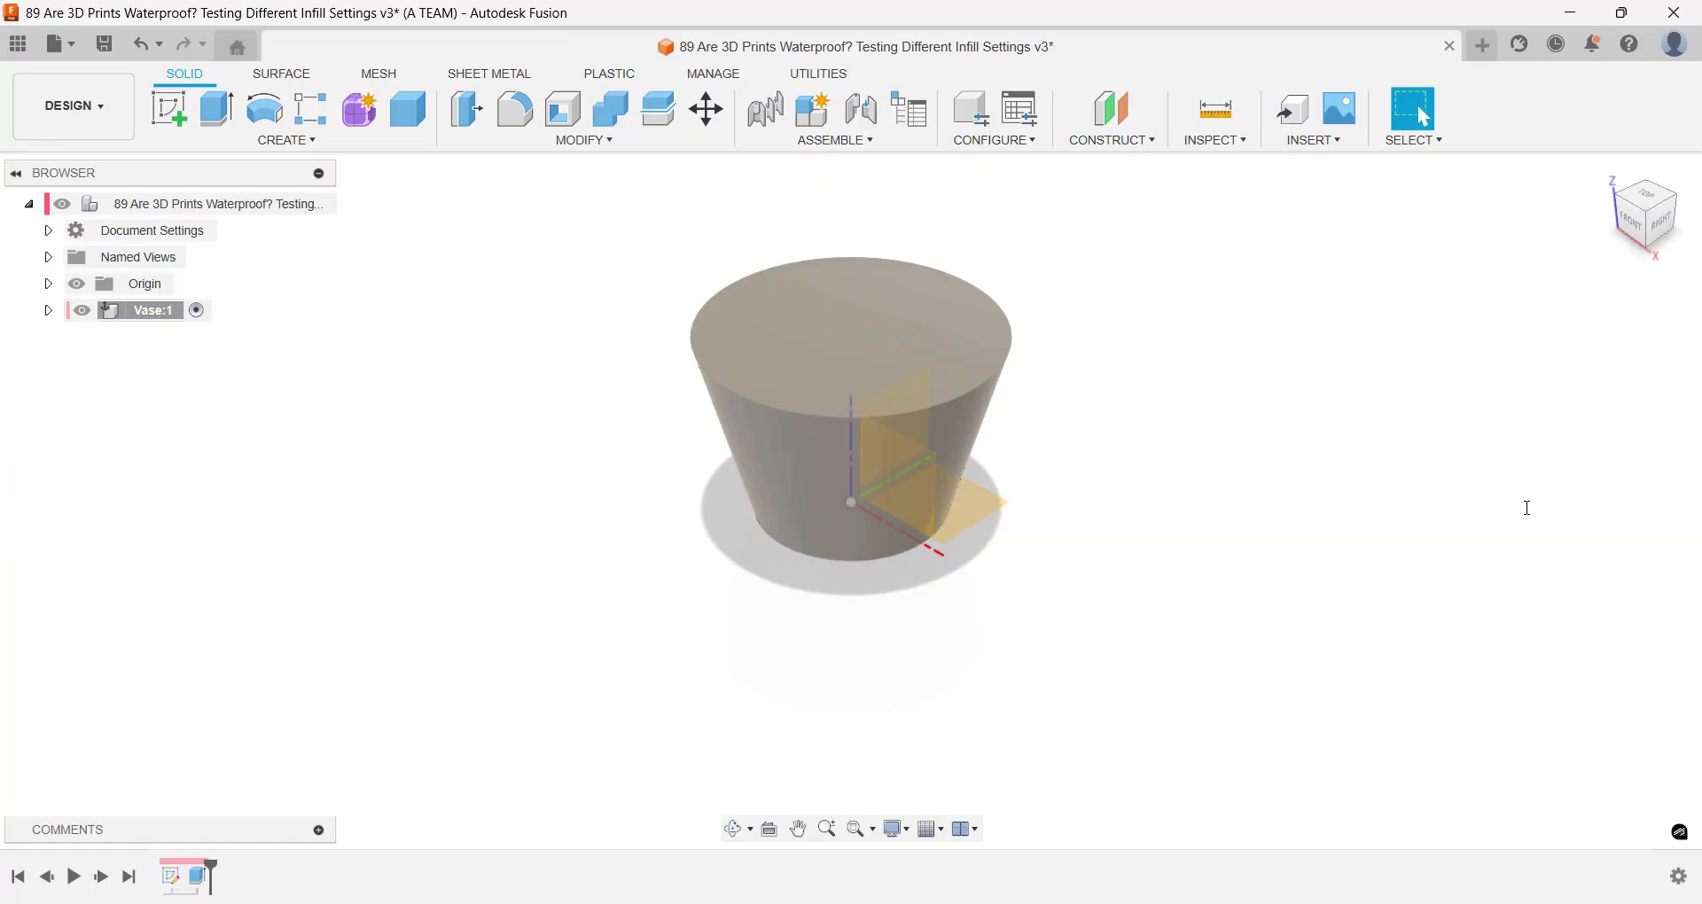
# Step: Shell the tapered body from its top face with an inside thickness of 3 mm
pyautogui.press('s')
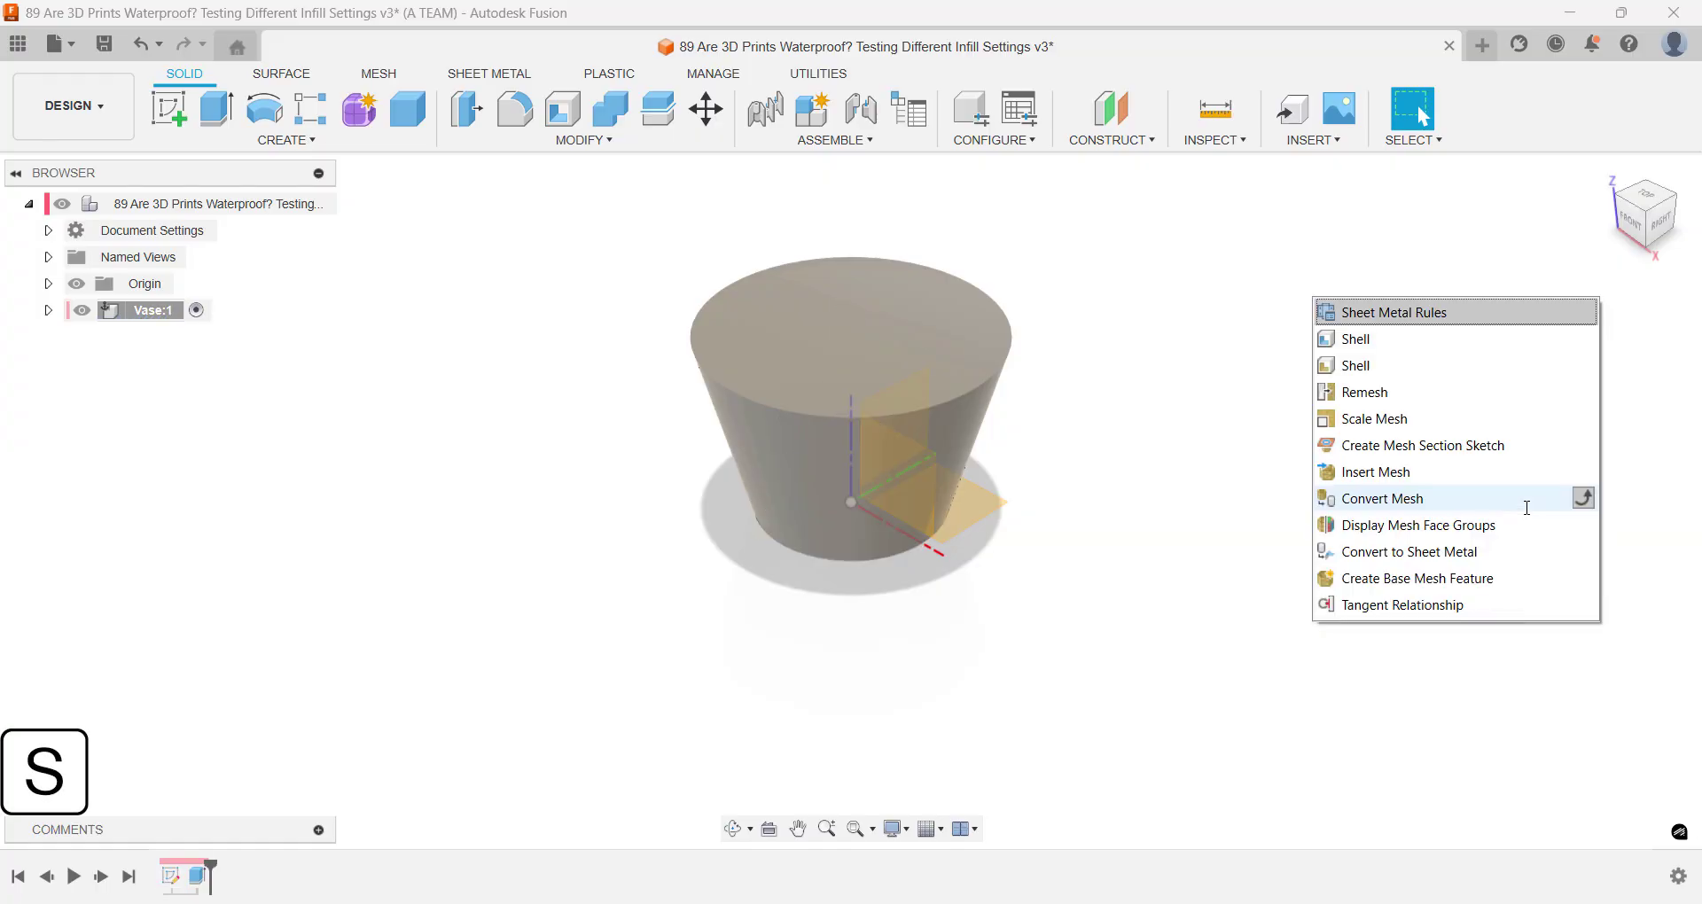
pyautogui.press('Down')
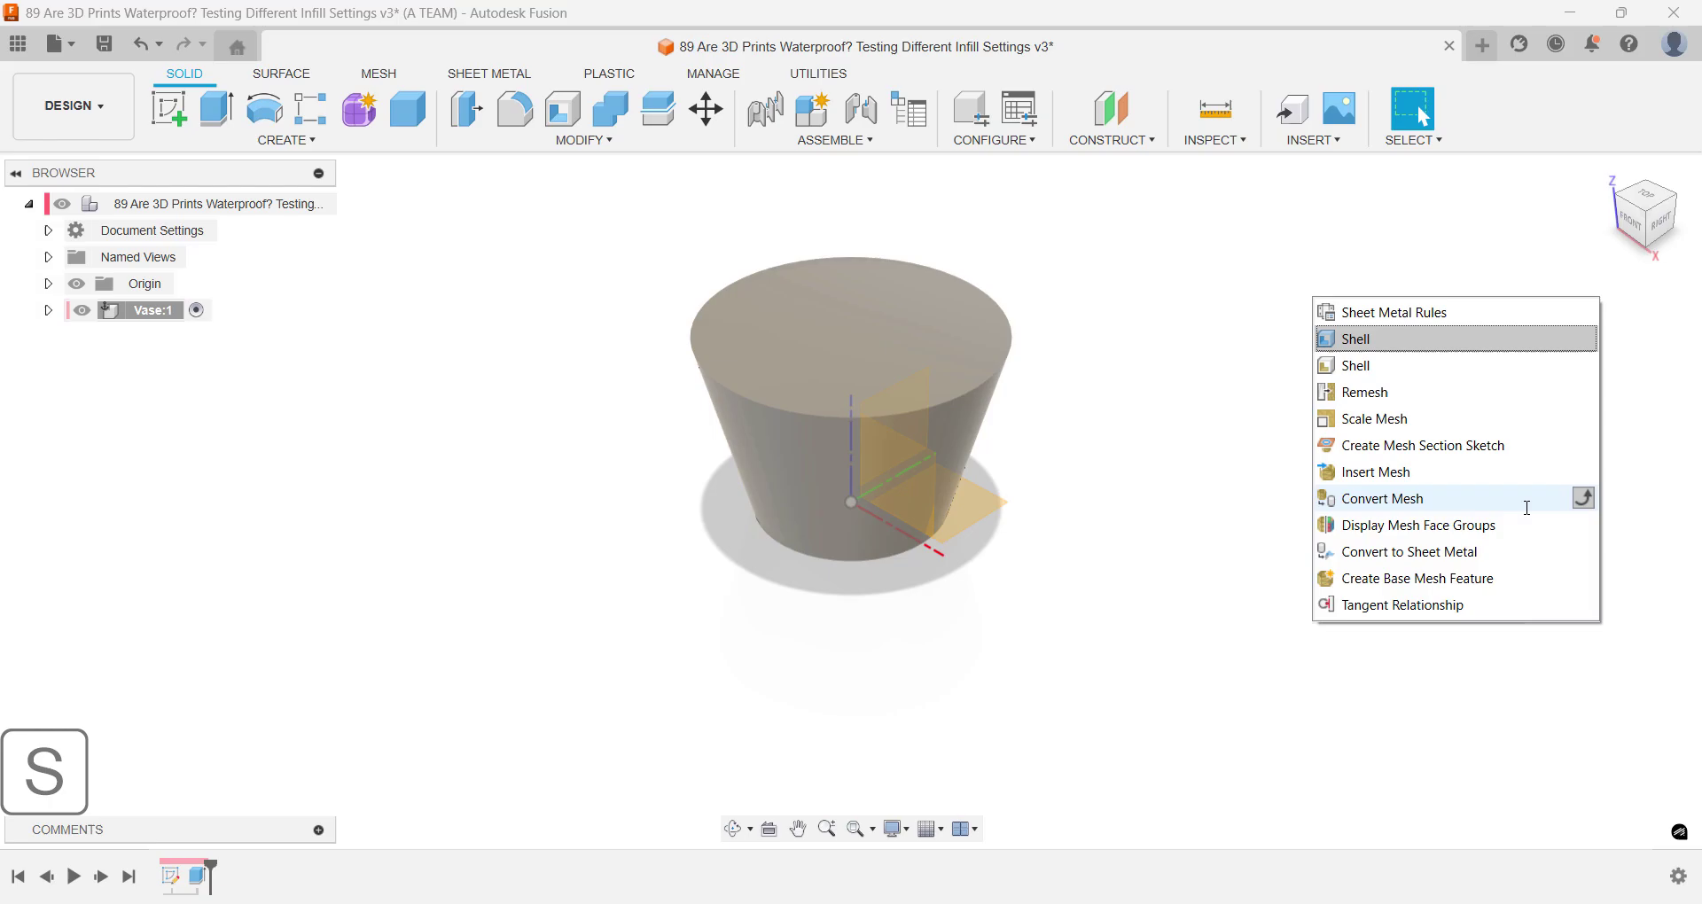
pyautogui.press('Return')
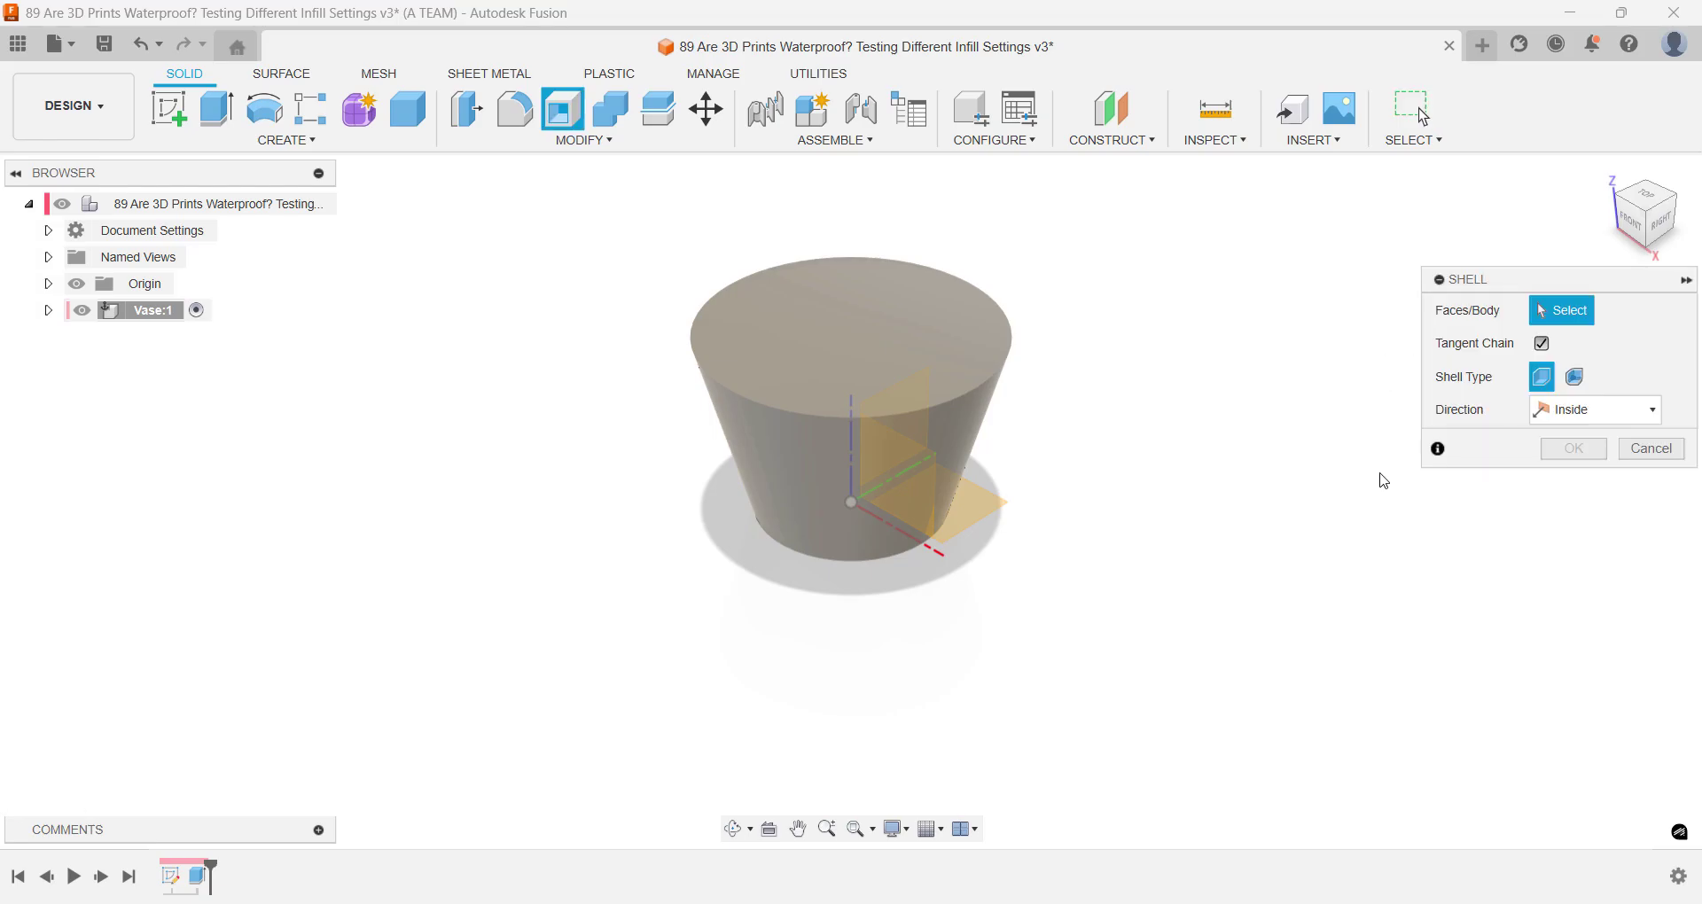
pyautogui.click(941, 354)
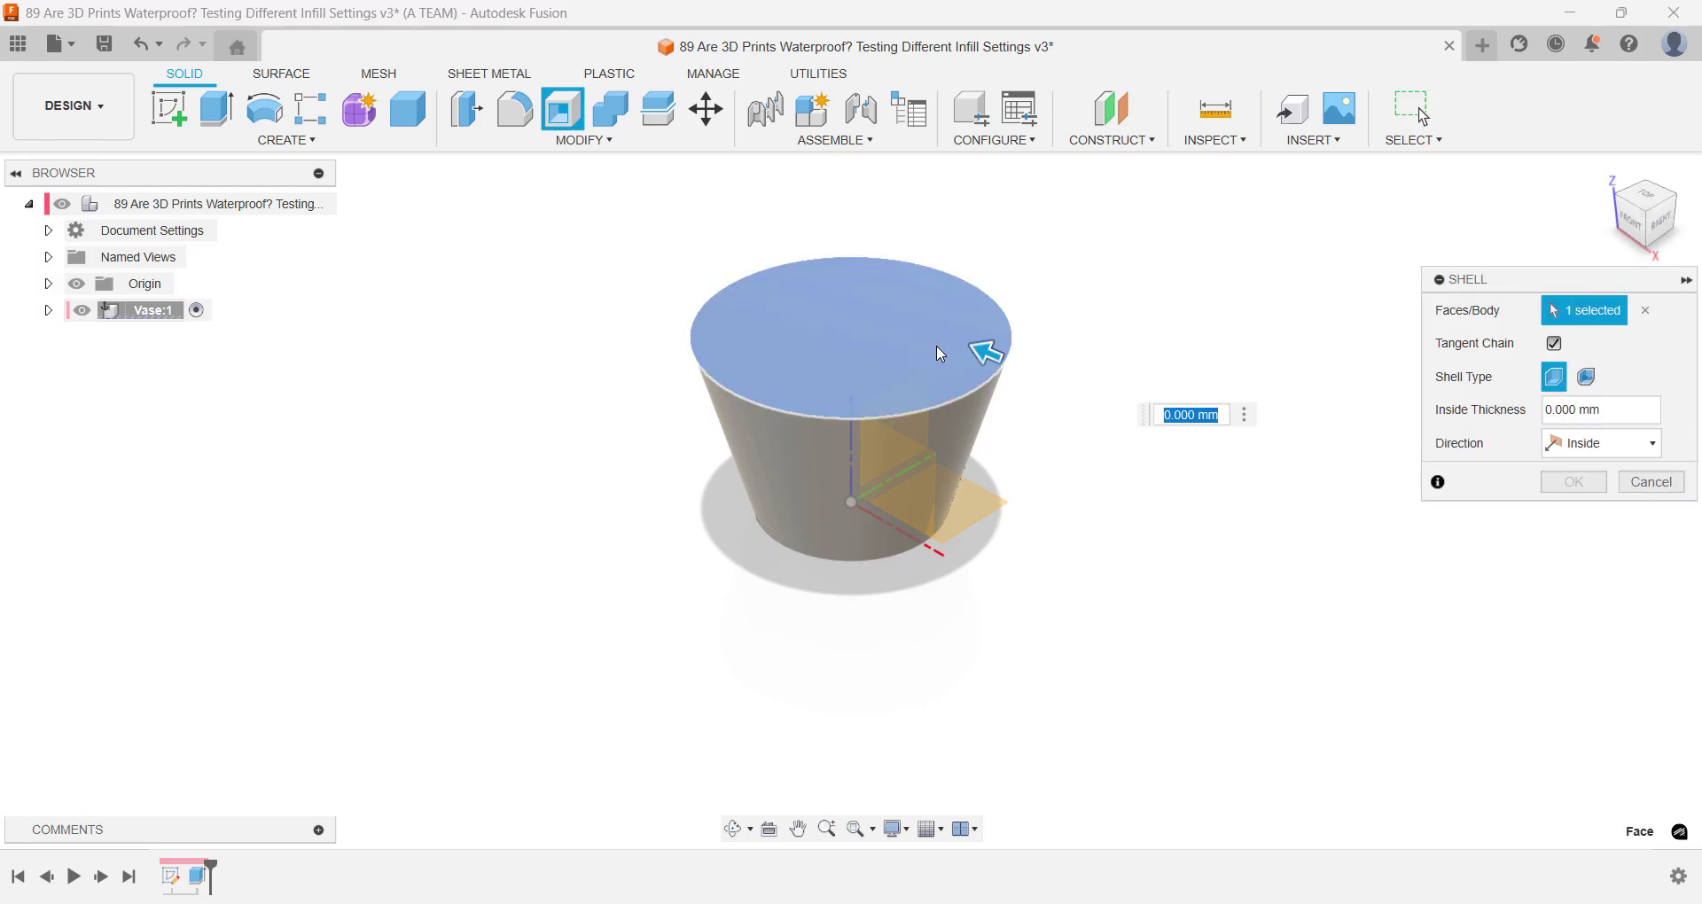
pyautogui.write('3')
pyautogui.press('Return')
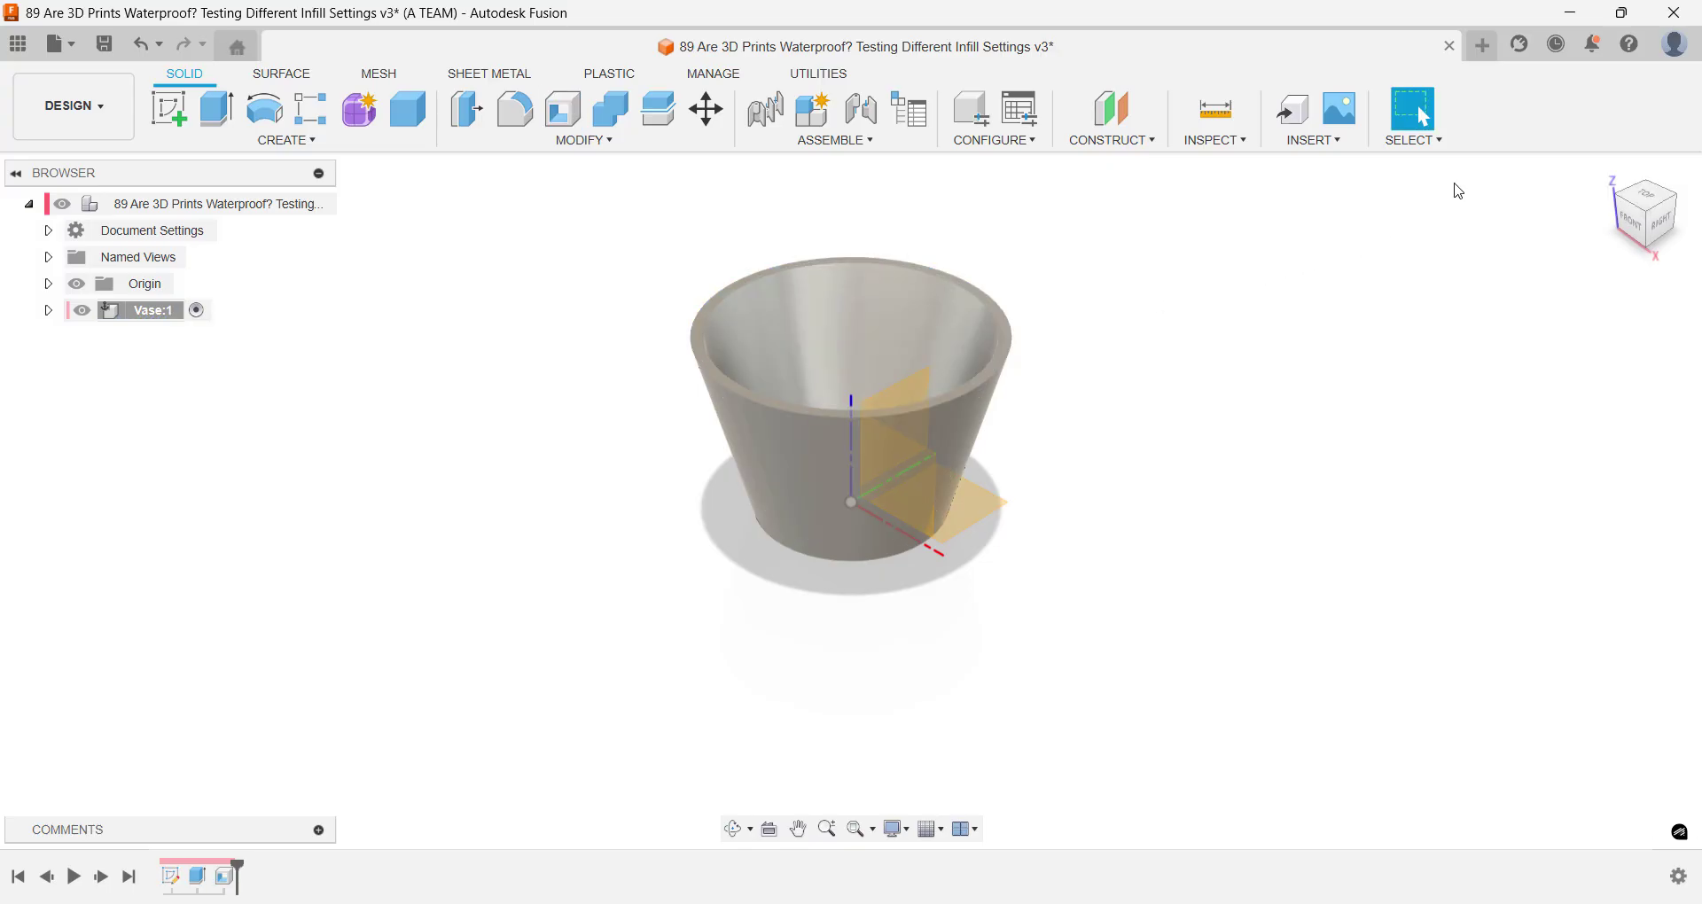
# Step: Save the vase design with the version description "Before Export"
pyautogui.click(1606, 172)
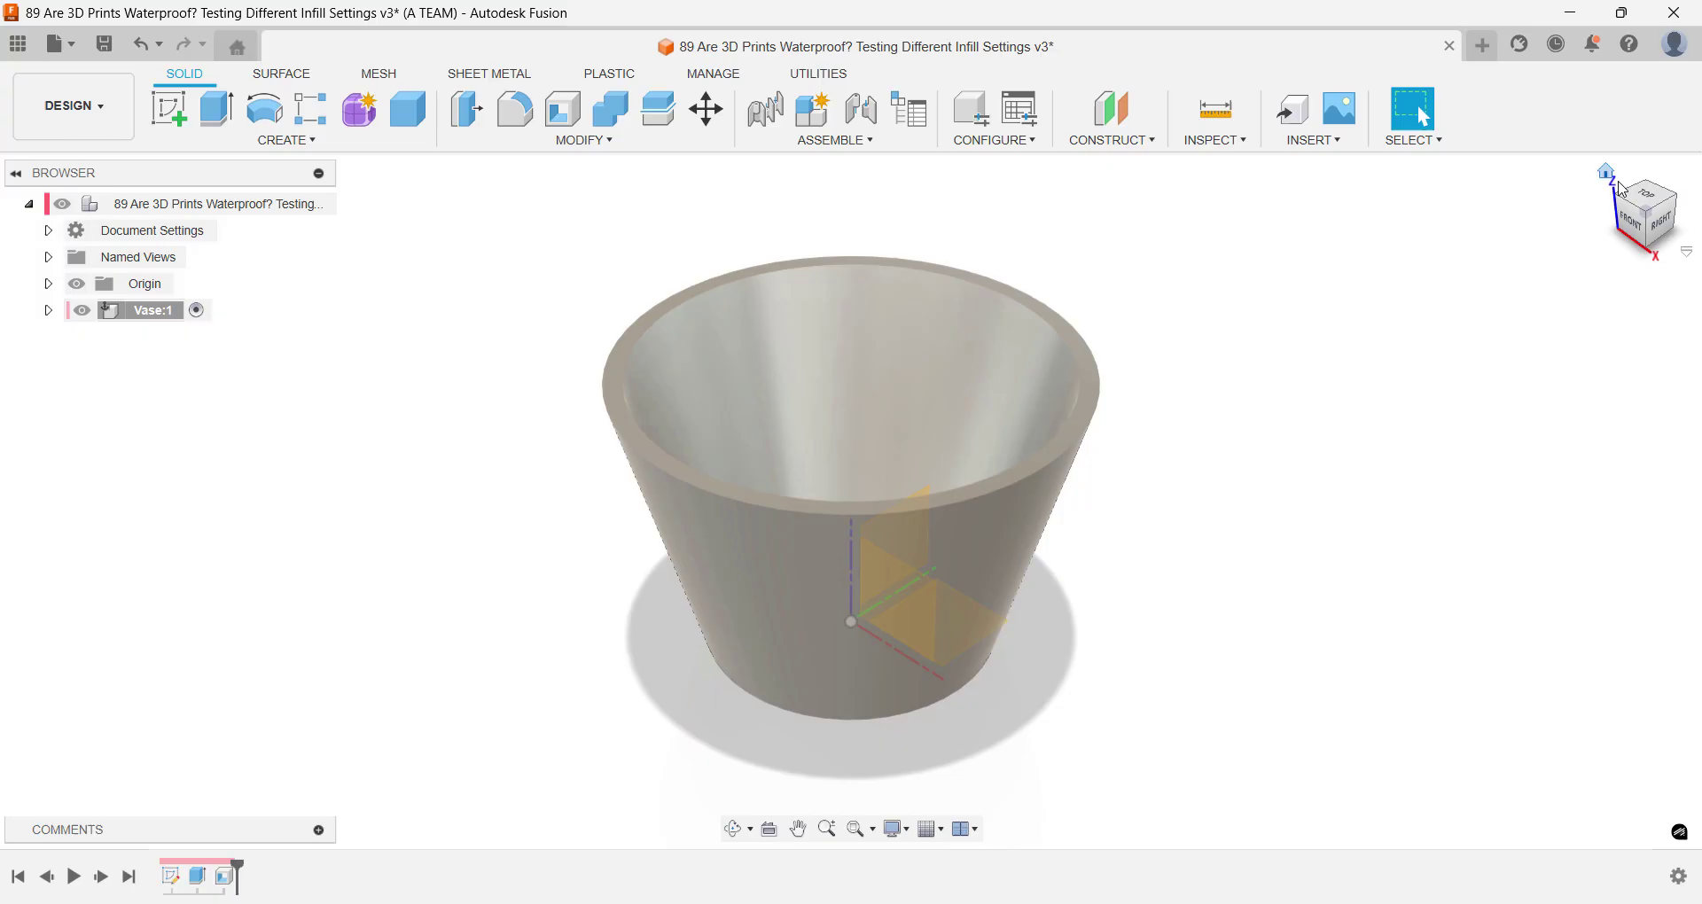
pyautogui.click(1651, 204)
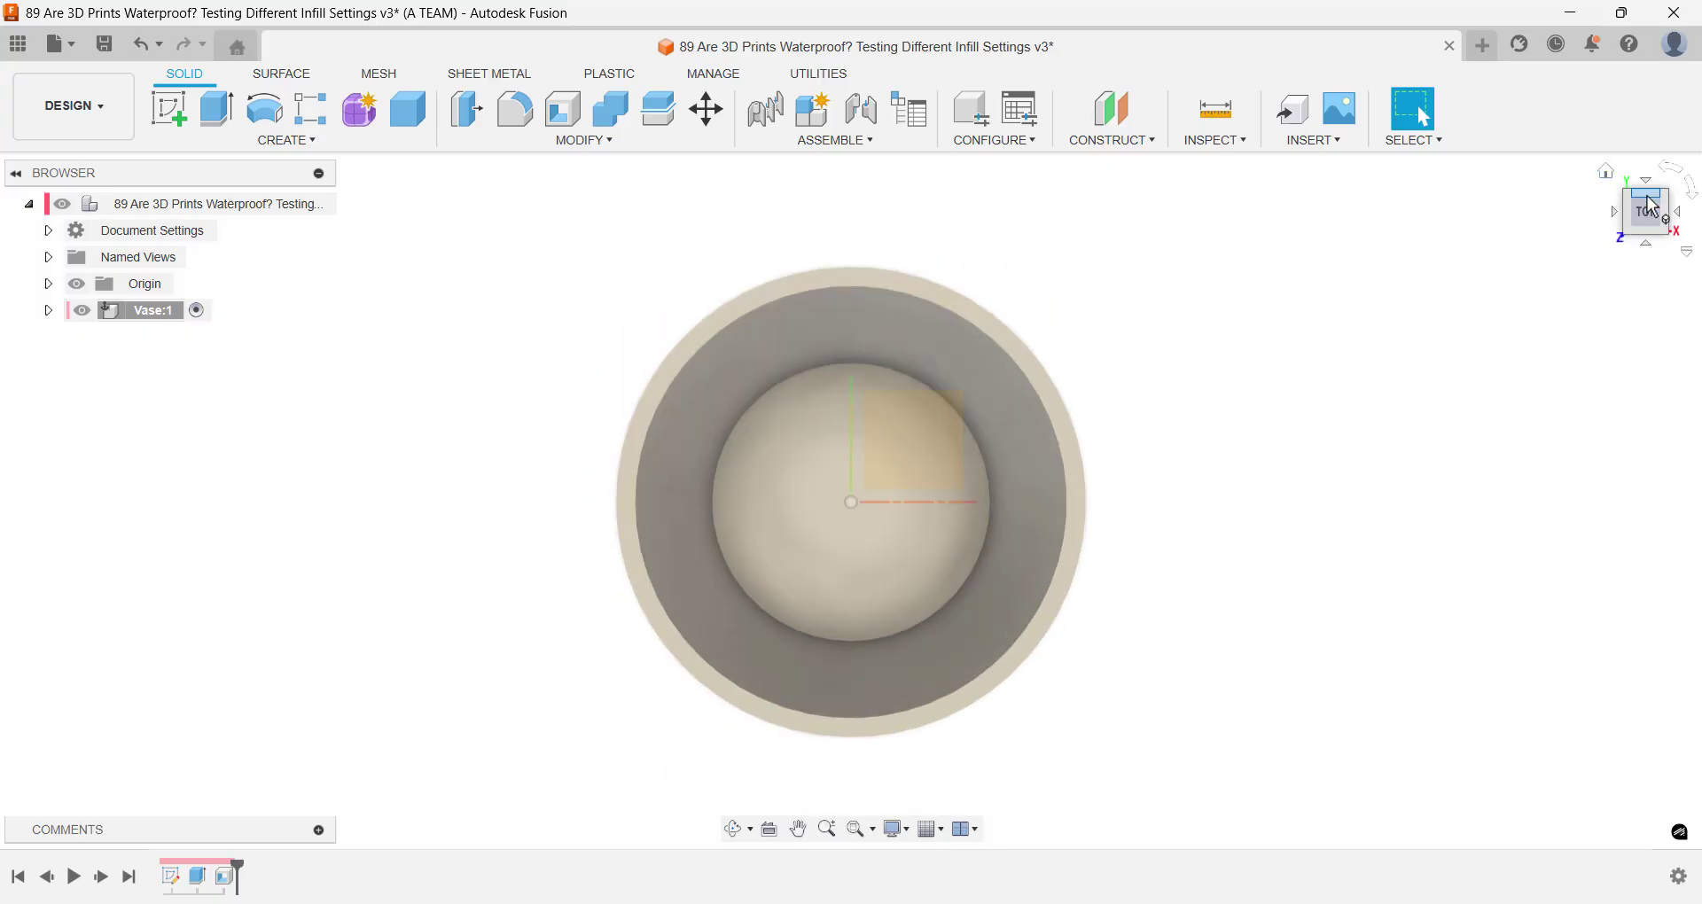
pyautogui.click(1606, 172)
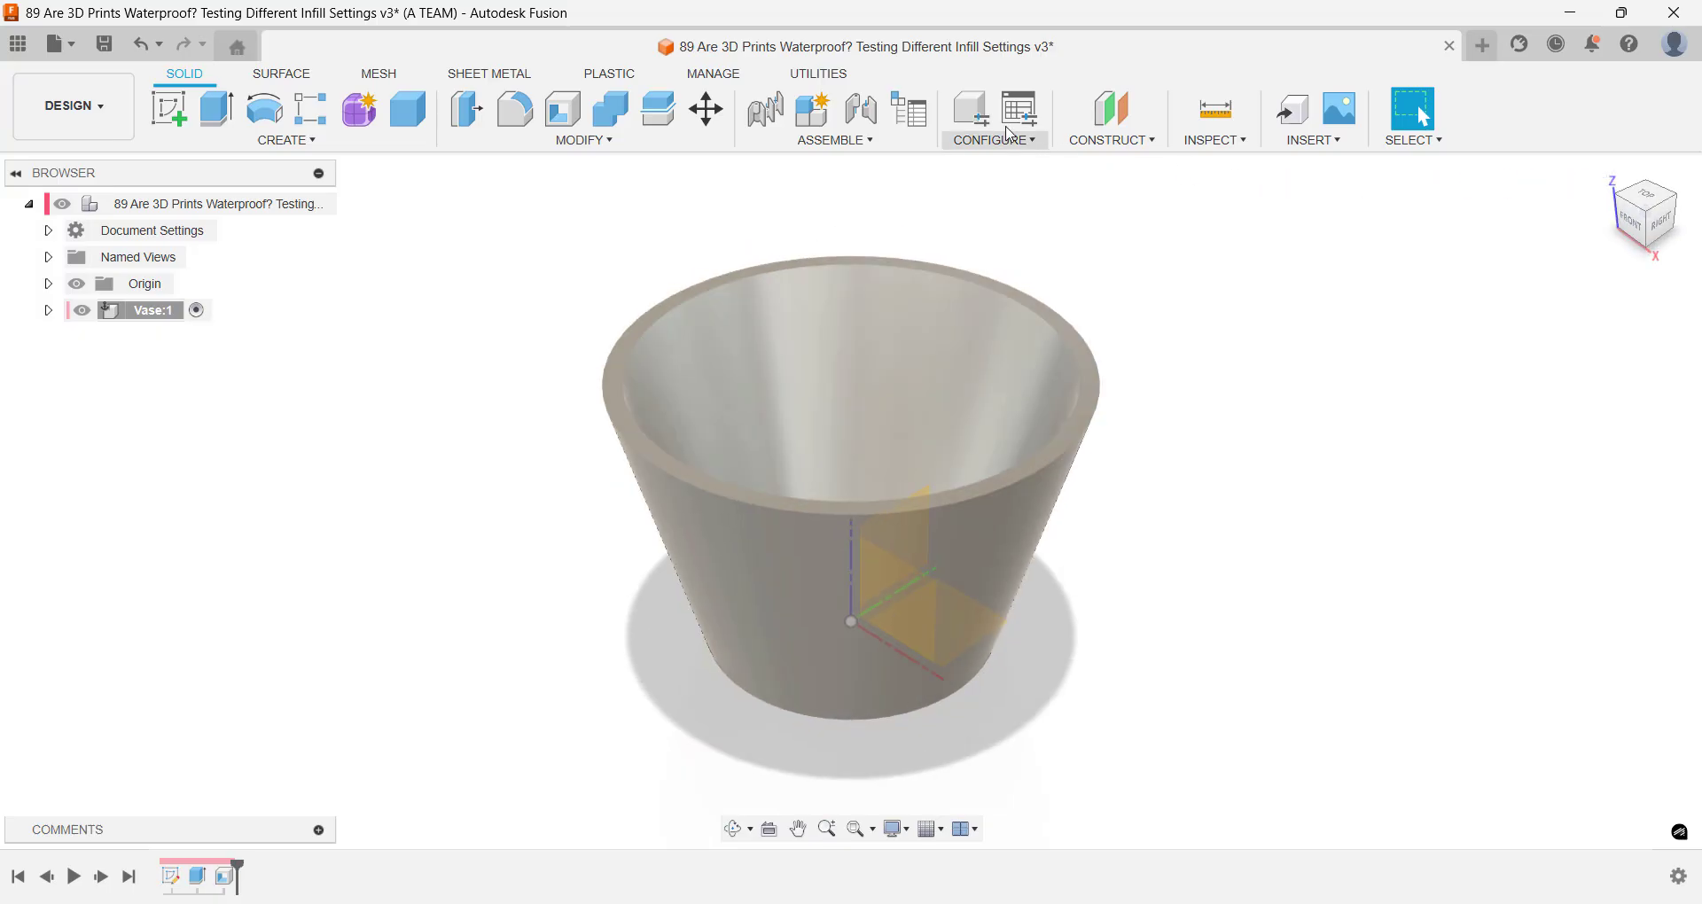
pyautogui.click(102, 48)
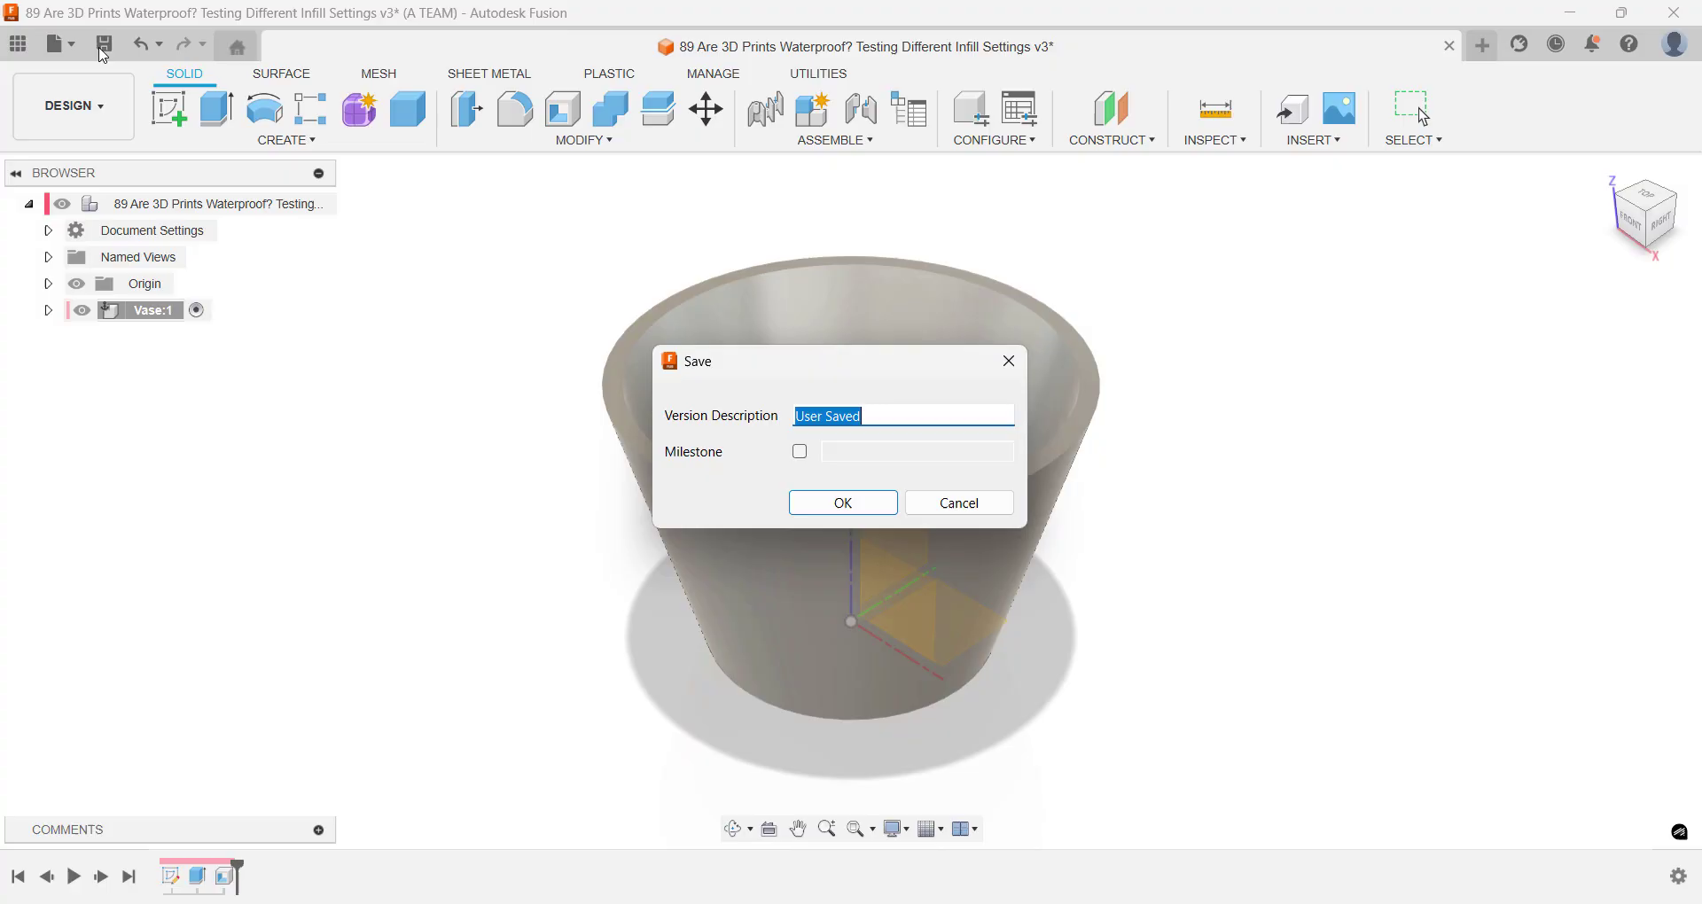
pyautogui.write('Before Export')
pyautogui.press('Return')
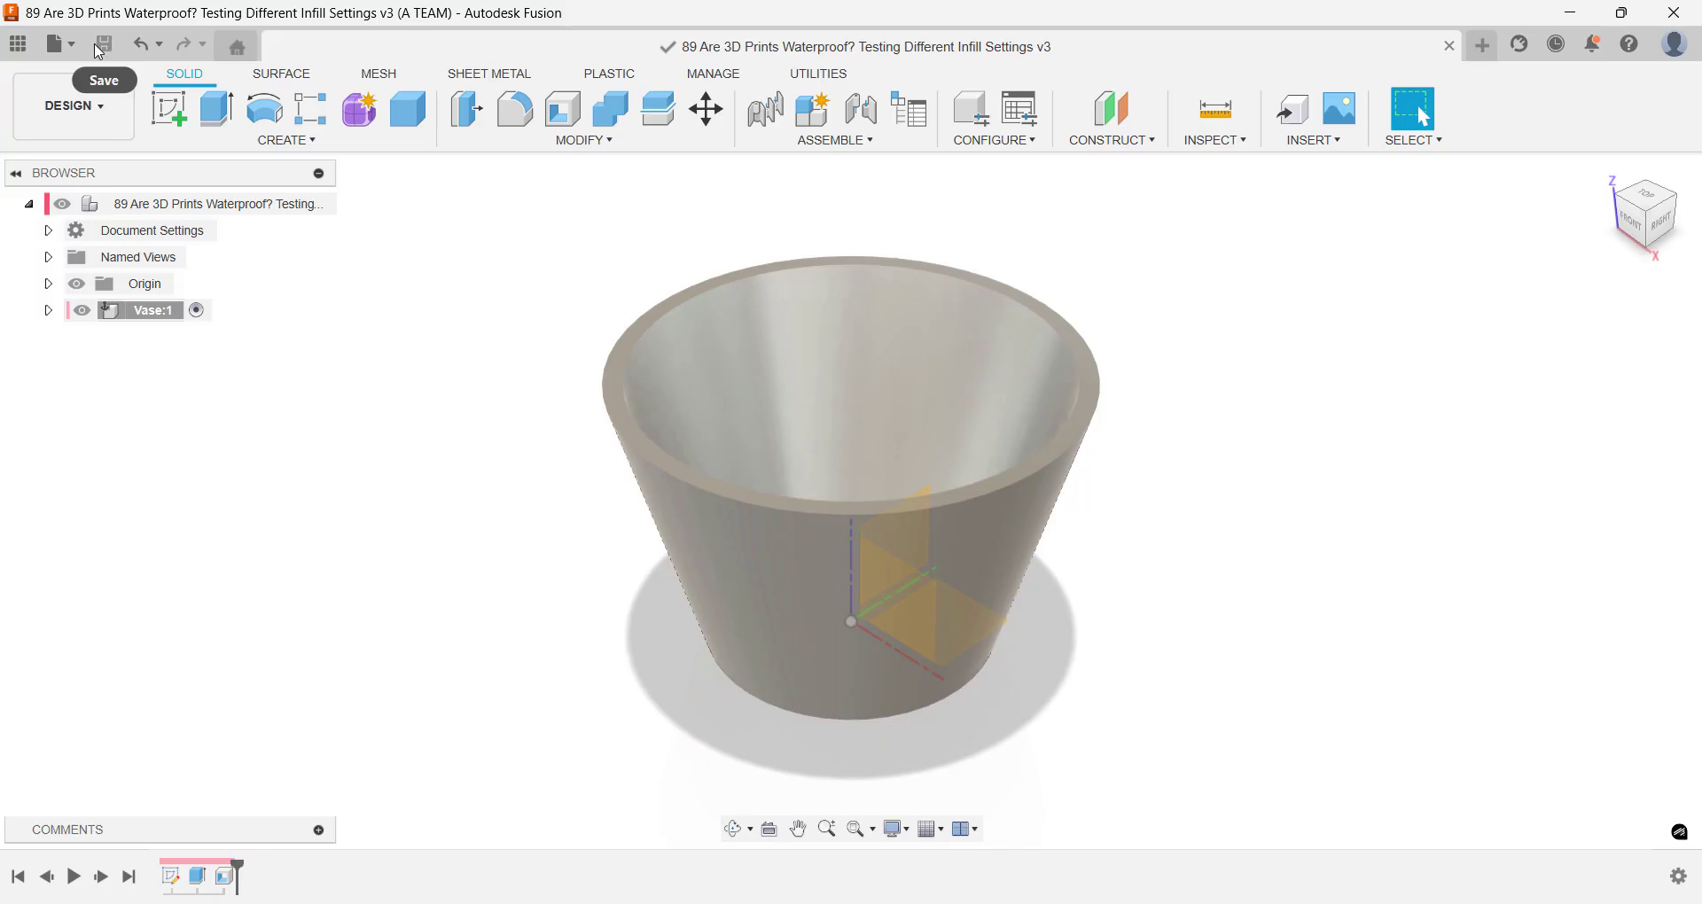
# Step: Export the design as an STL file named "89 Are 3D Prints Waterproof? Testing Different Infill Settings v4"
pyautogui.click(57, 44)
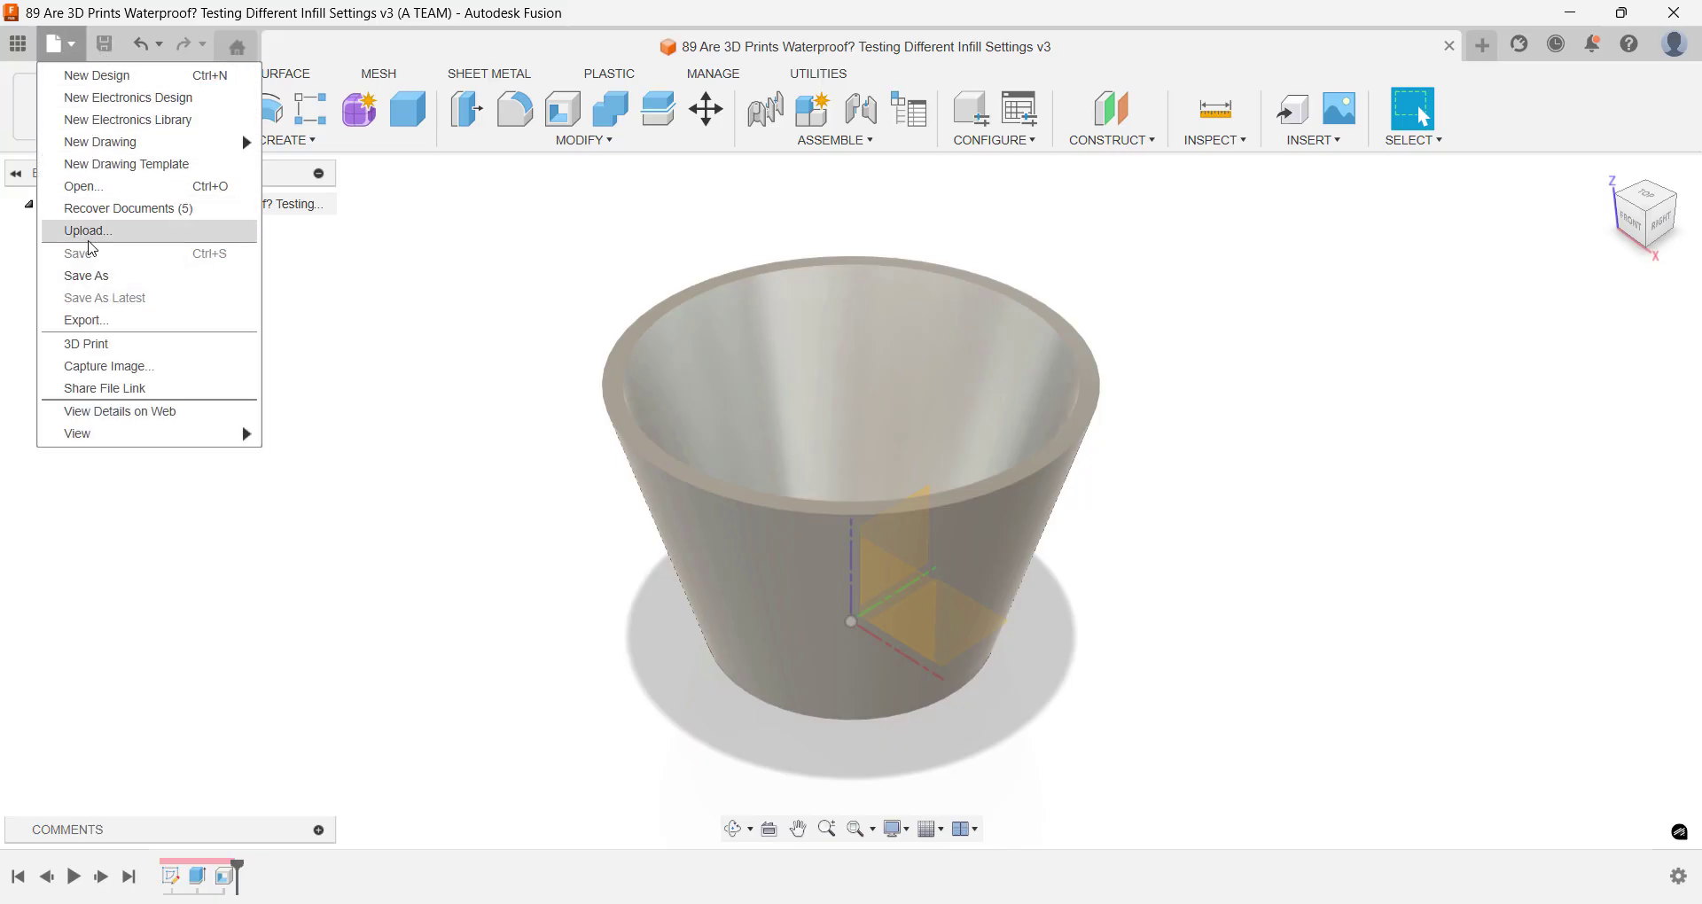
pyautogui.click(100, 325)
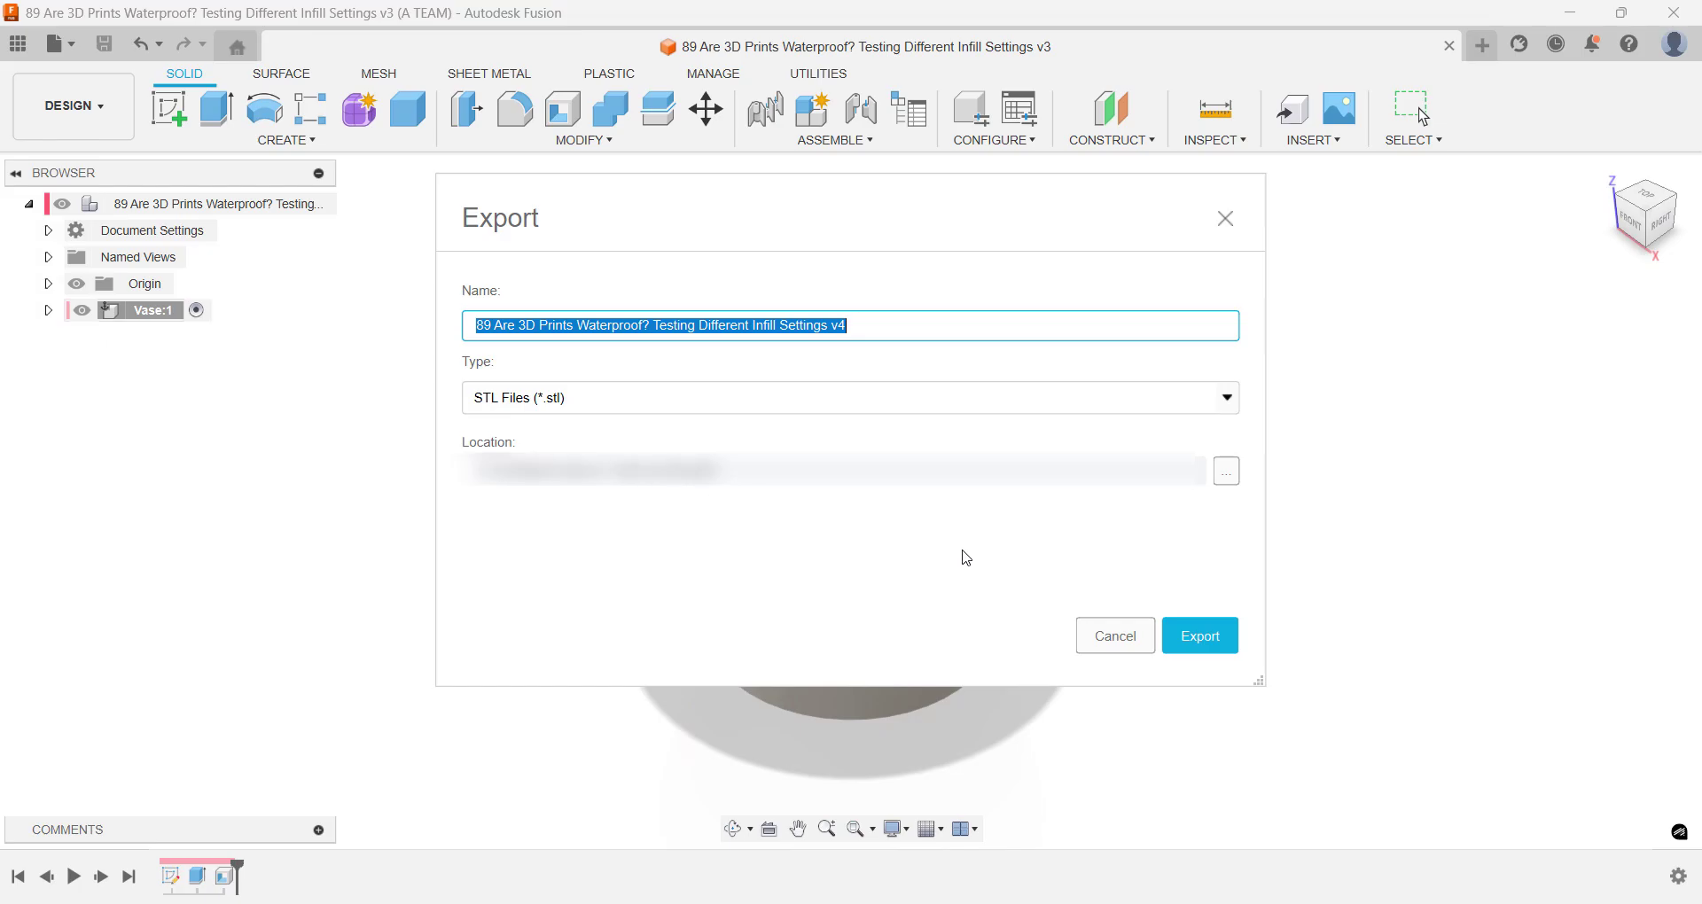
pyautogui.click(1200, 635)
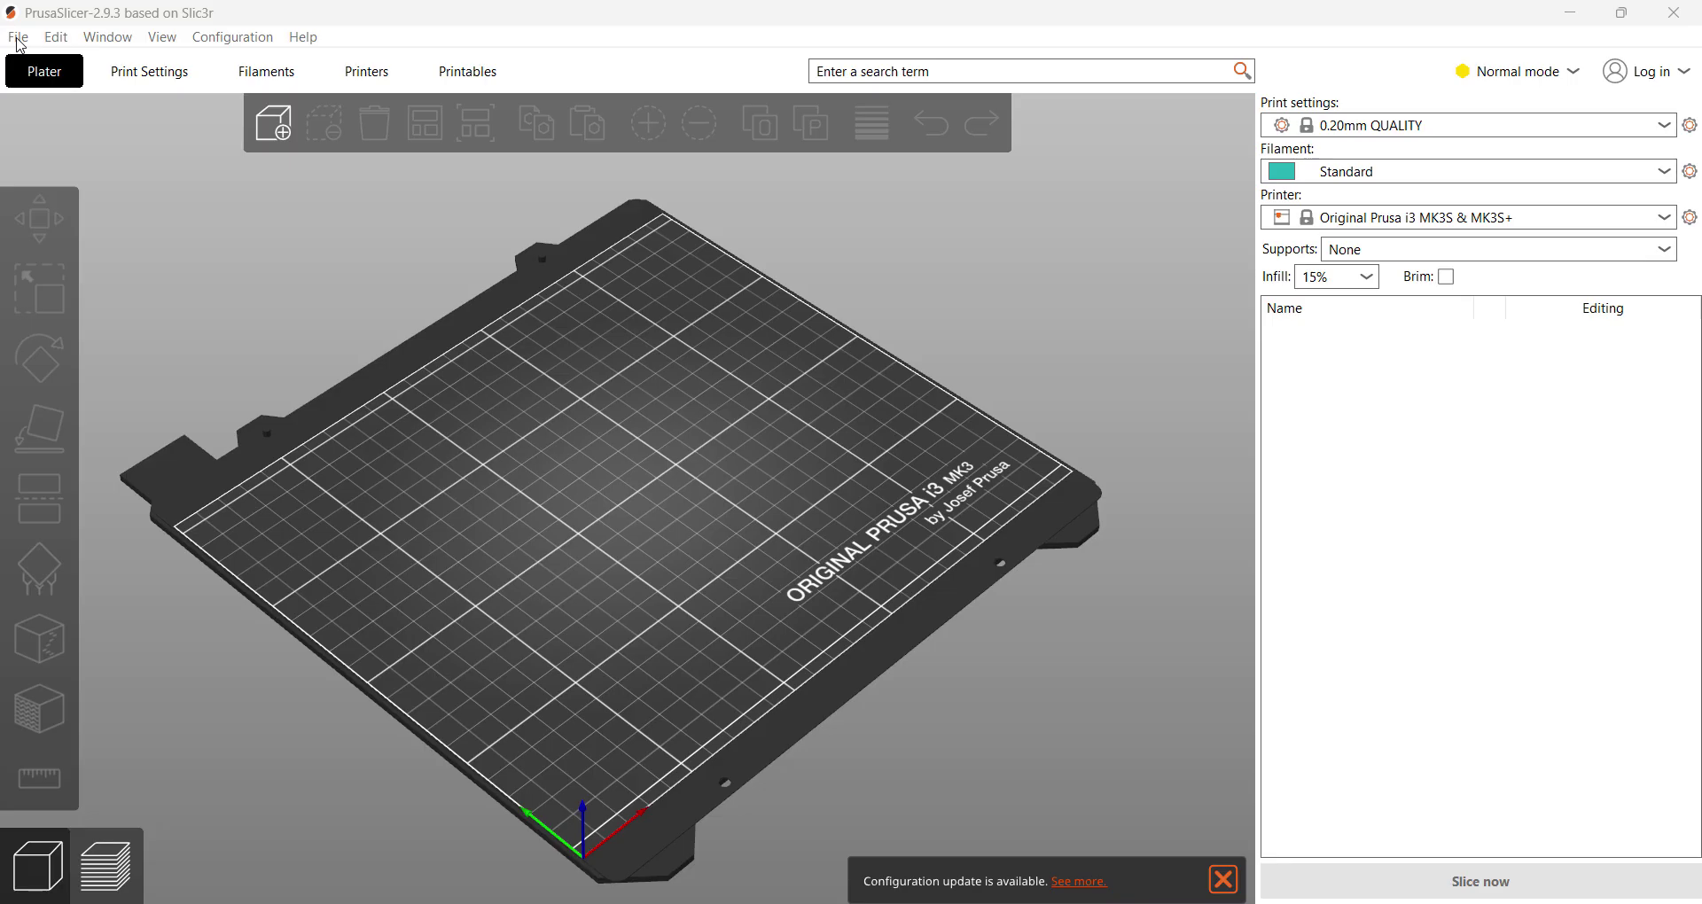
# Step: Switch to PrusaSlicer, import the exported vase STL file and slice it with the current print settings
pyautogui.click(19, 38)
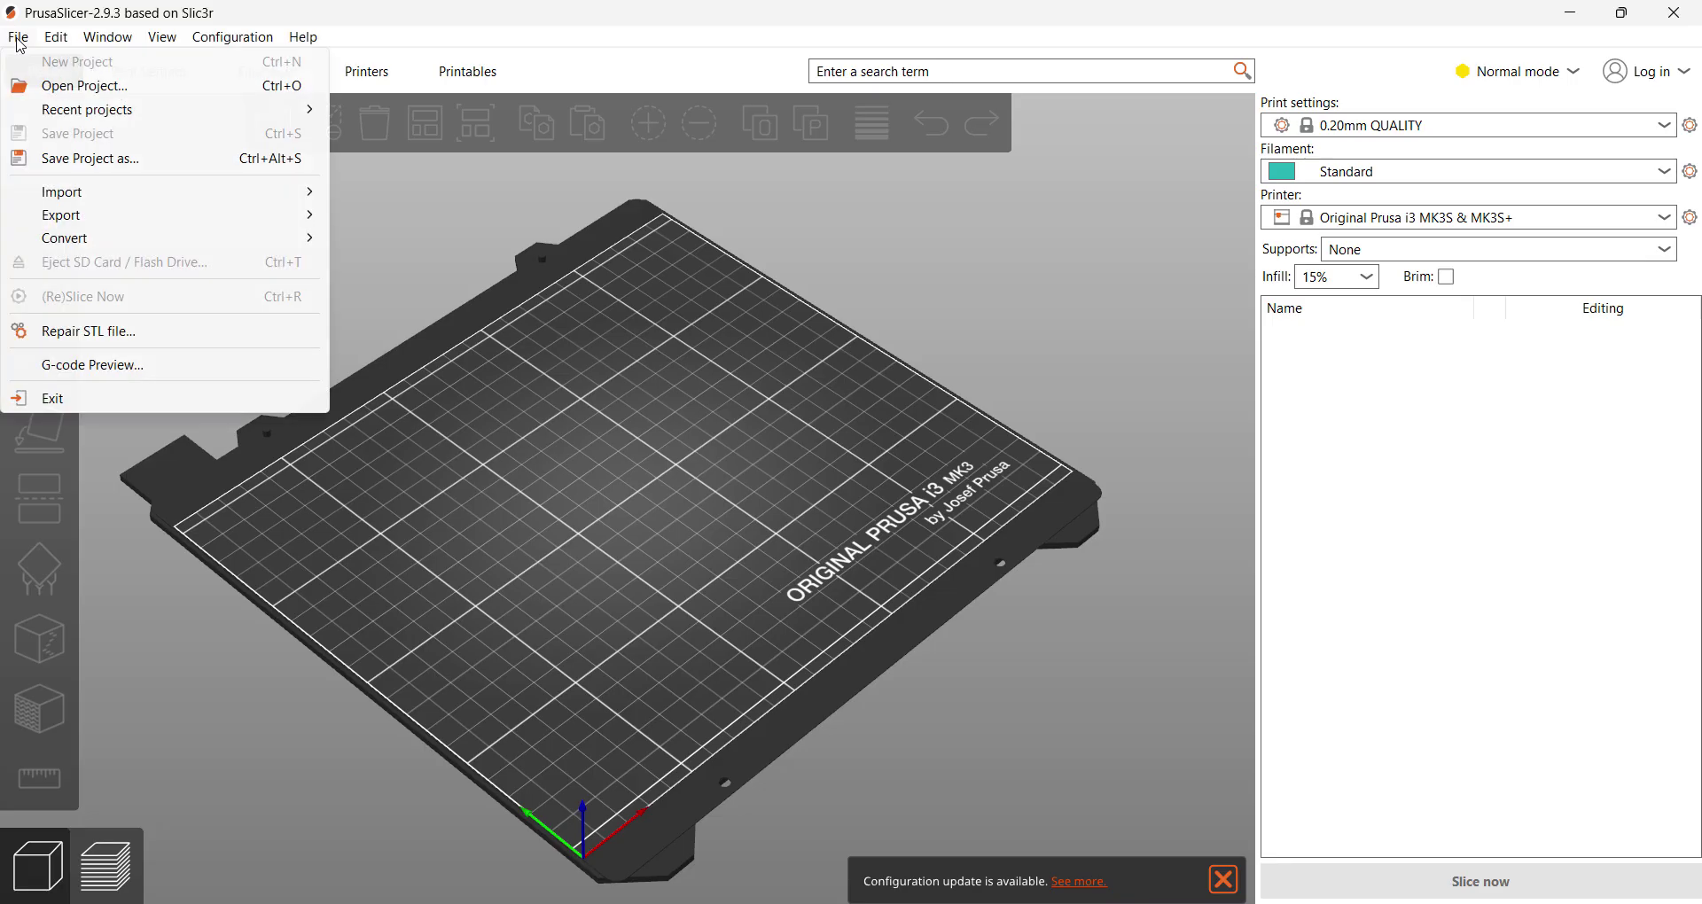
pyautogui.moveTo(88, 200)
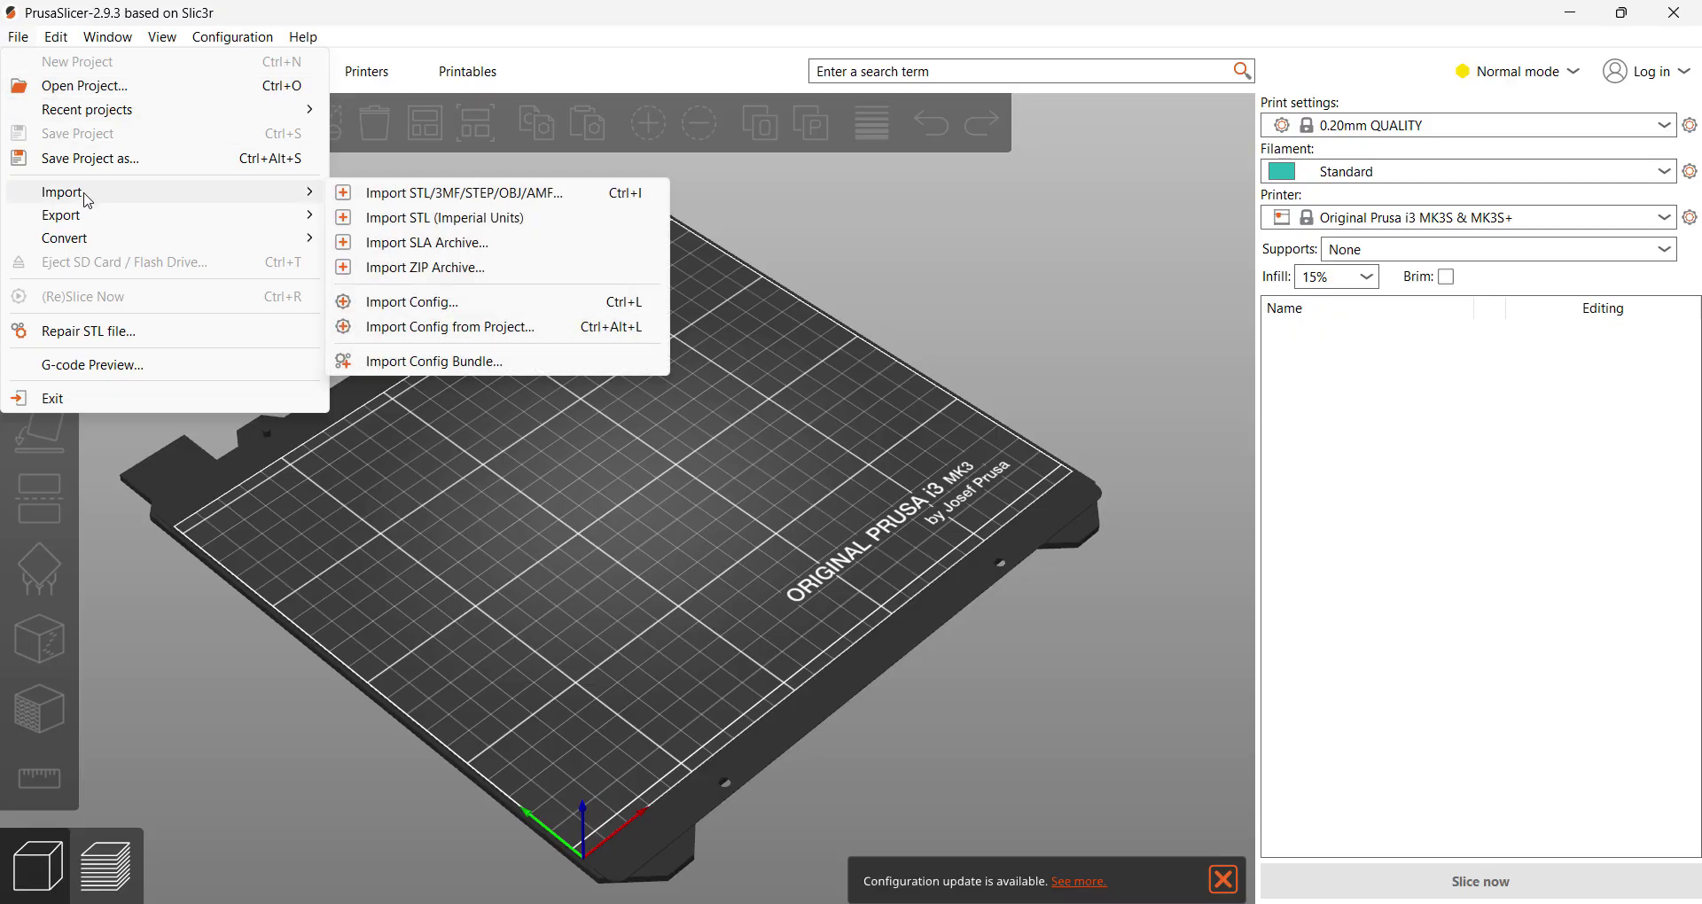
pyautogui.click(363, 194)
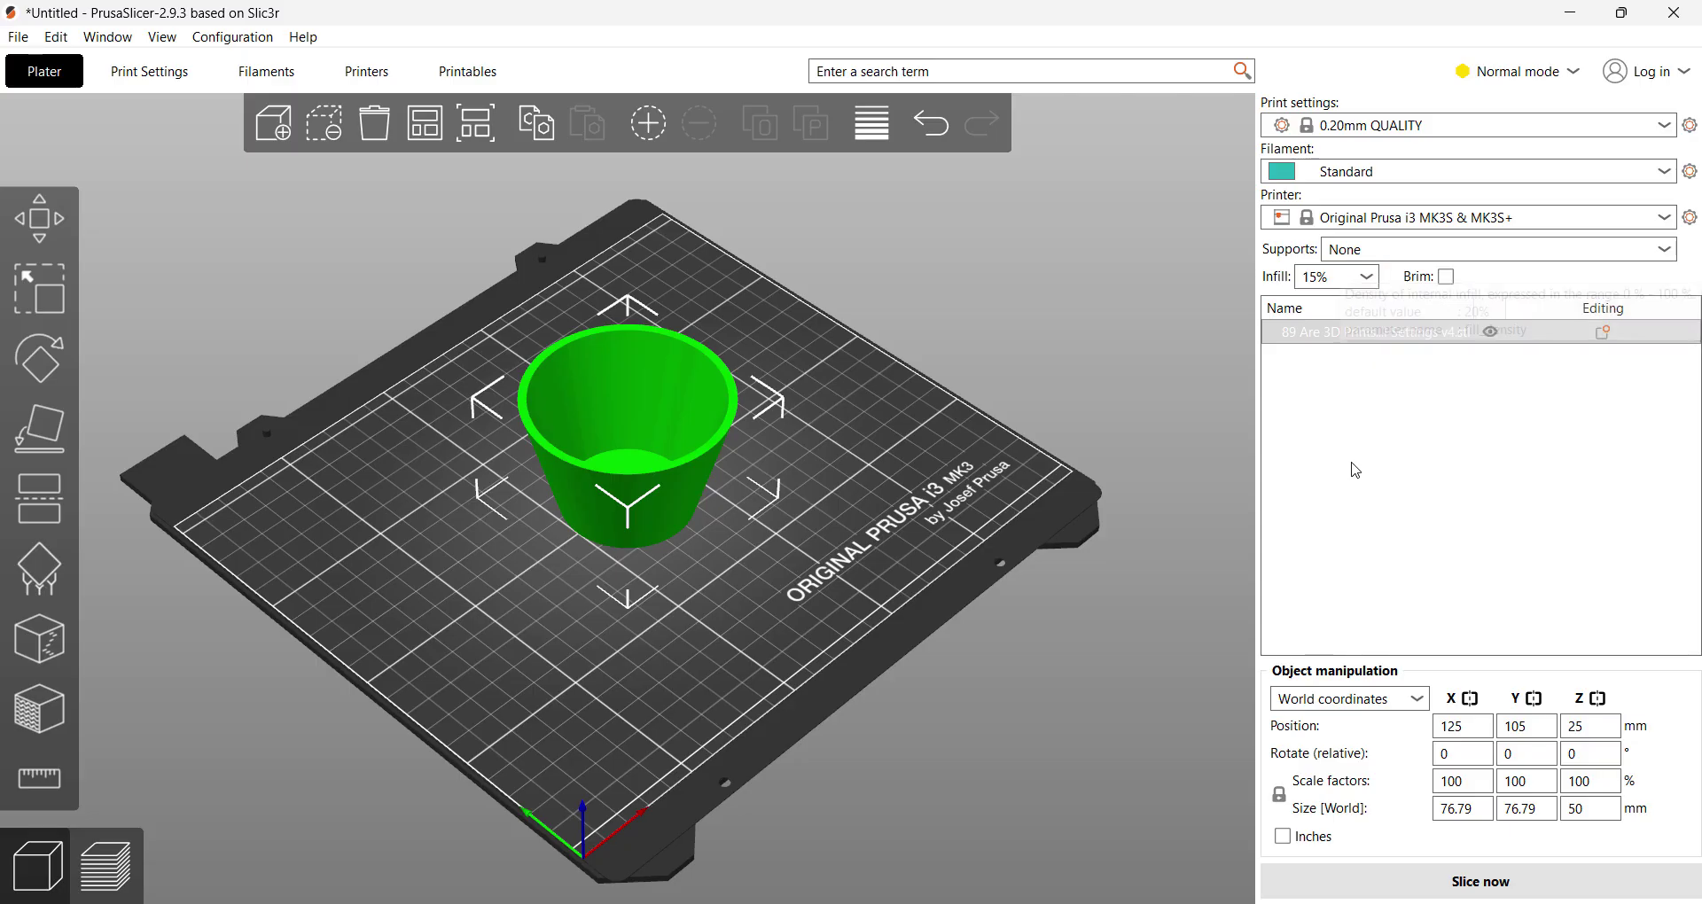
pyautogui.click(1375, 888)
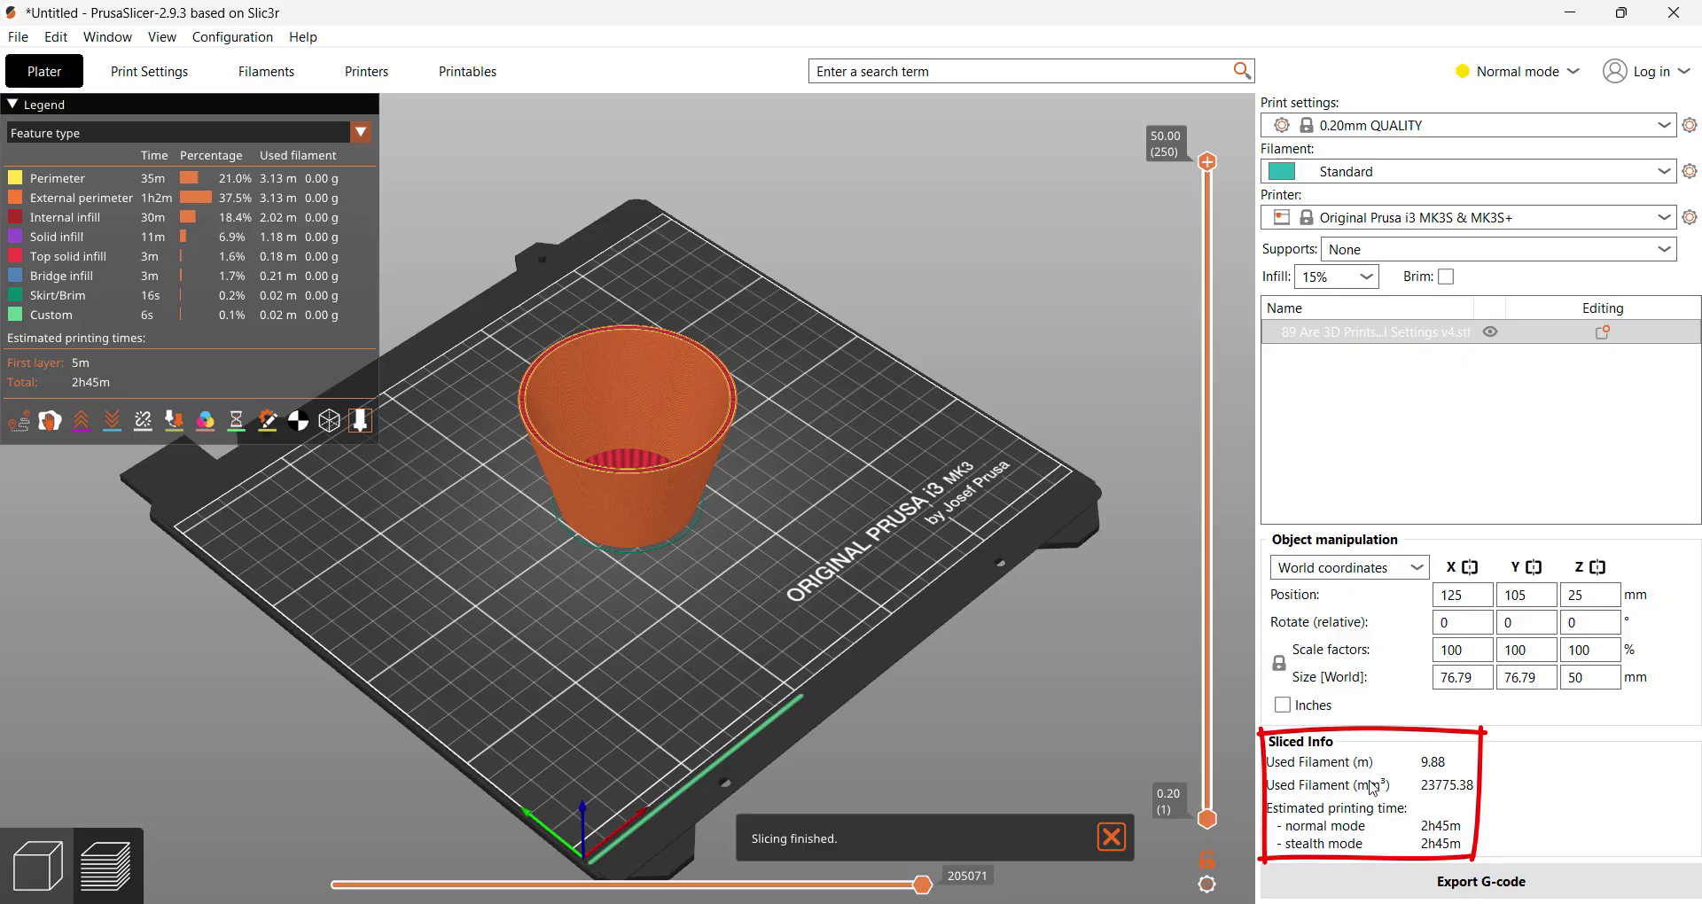
# Step: Set the infill density to 50% and slice the vase again
pyautogui.click(1366, 277)
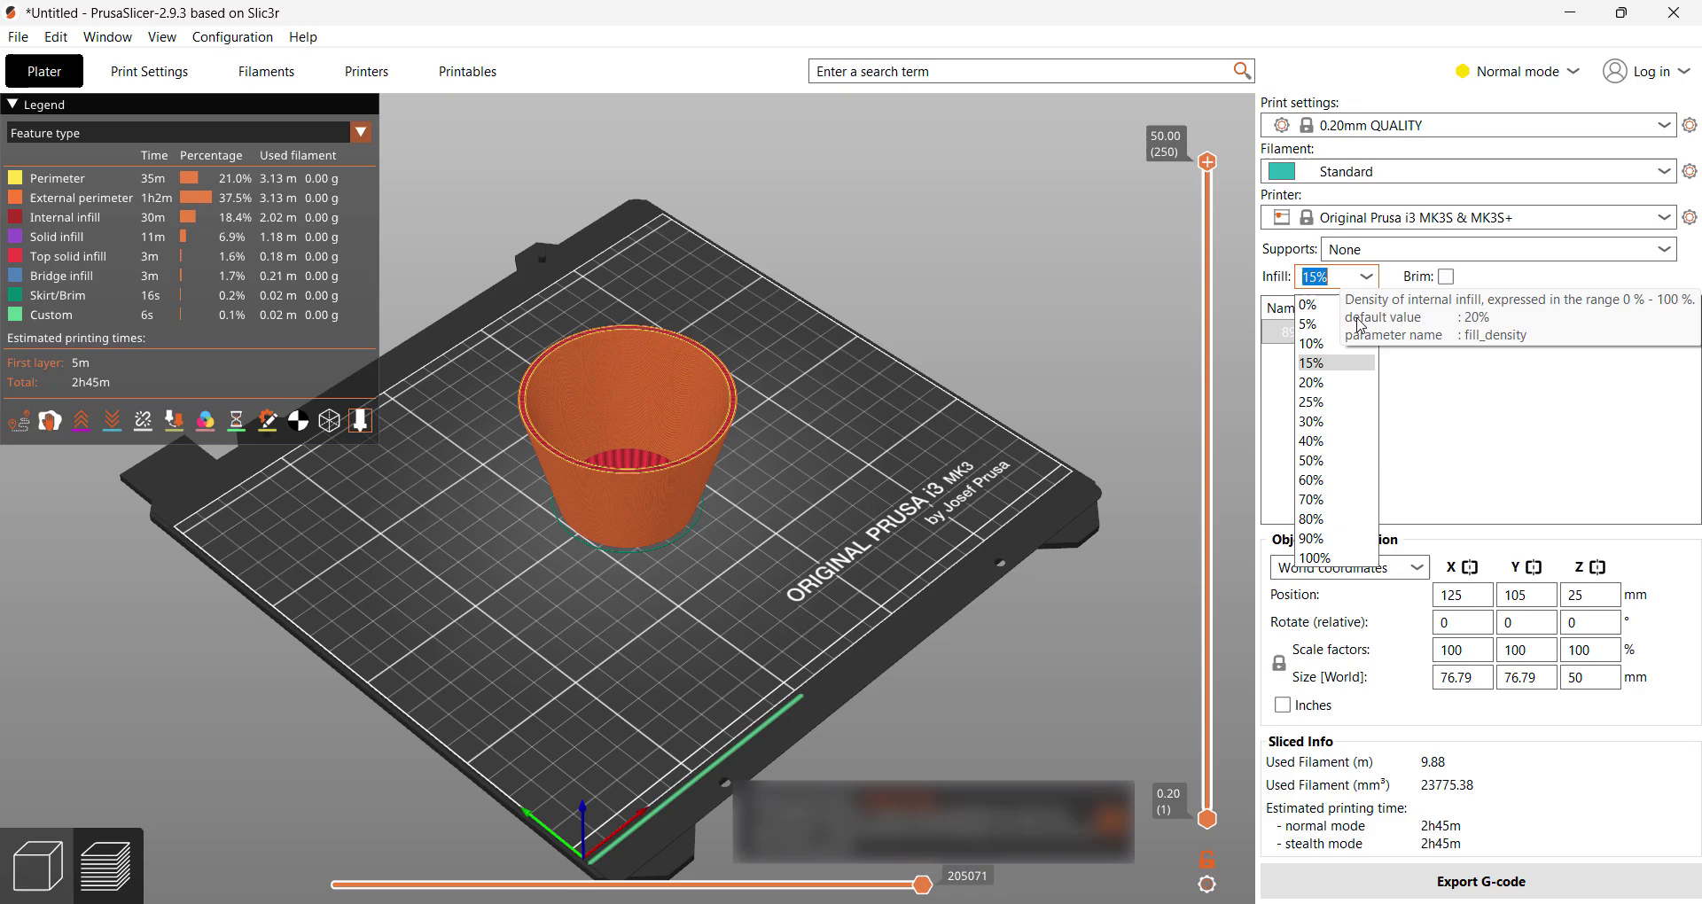
pyautogui.click(1348, 461)
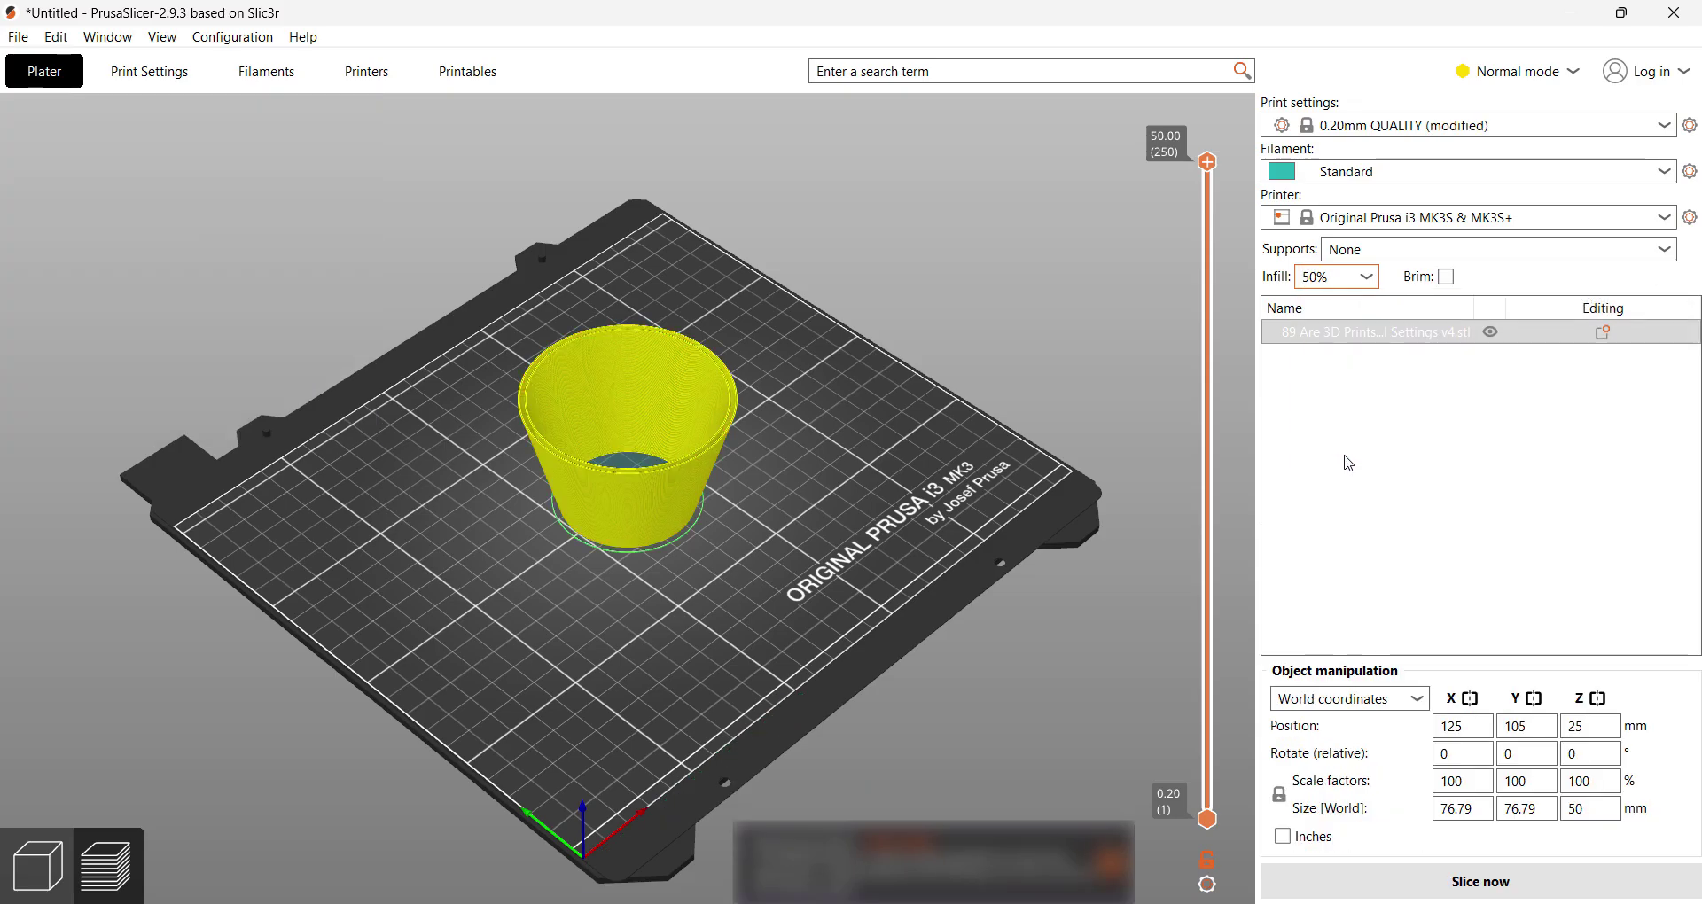
pyautogui.click(1347, 882)
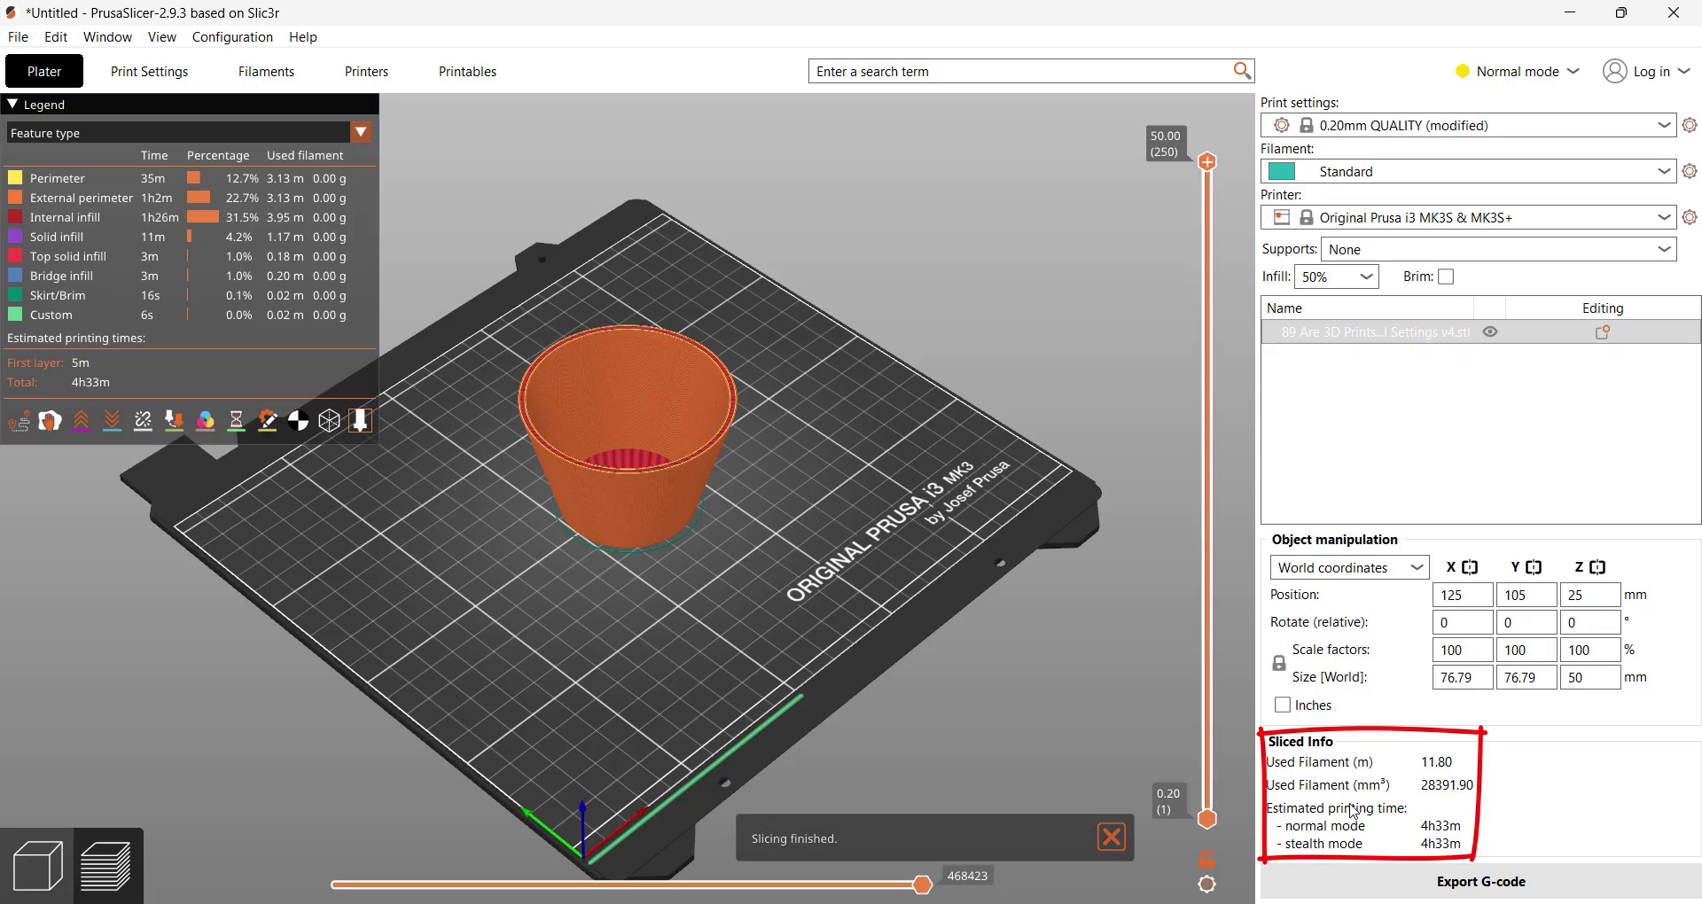
# Step: Set the infill to 100%, accepting the switch to the rectilinear fill pattern, and reslice the vase
pyautogui.click(1366, 276)
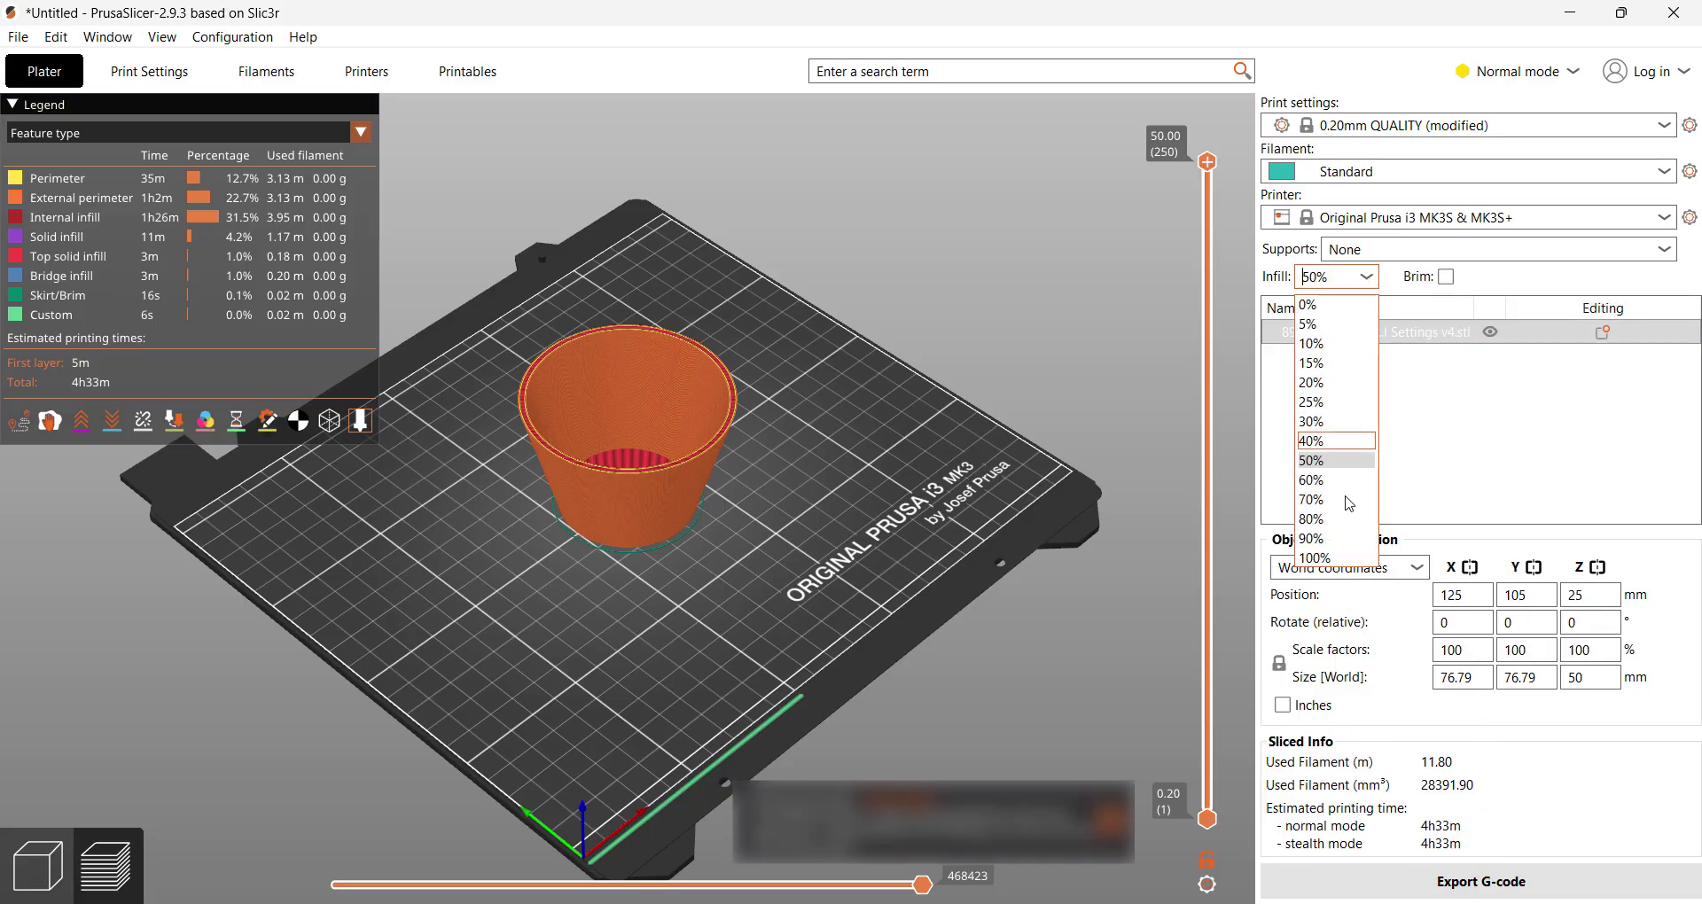
pyautogui.click(1354, 559)
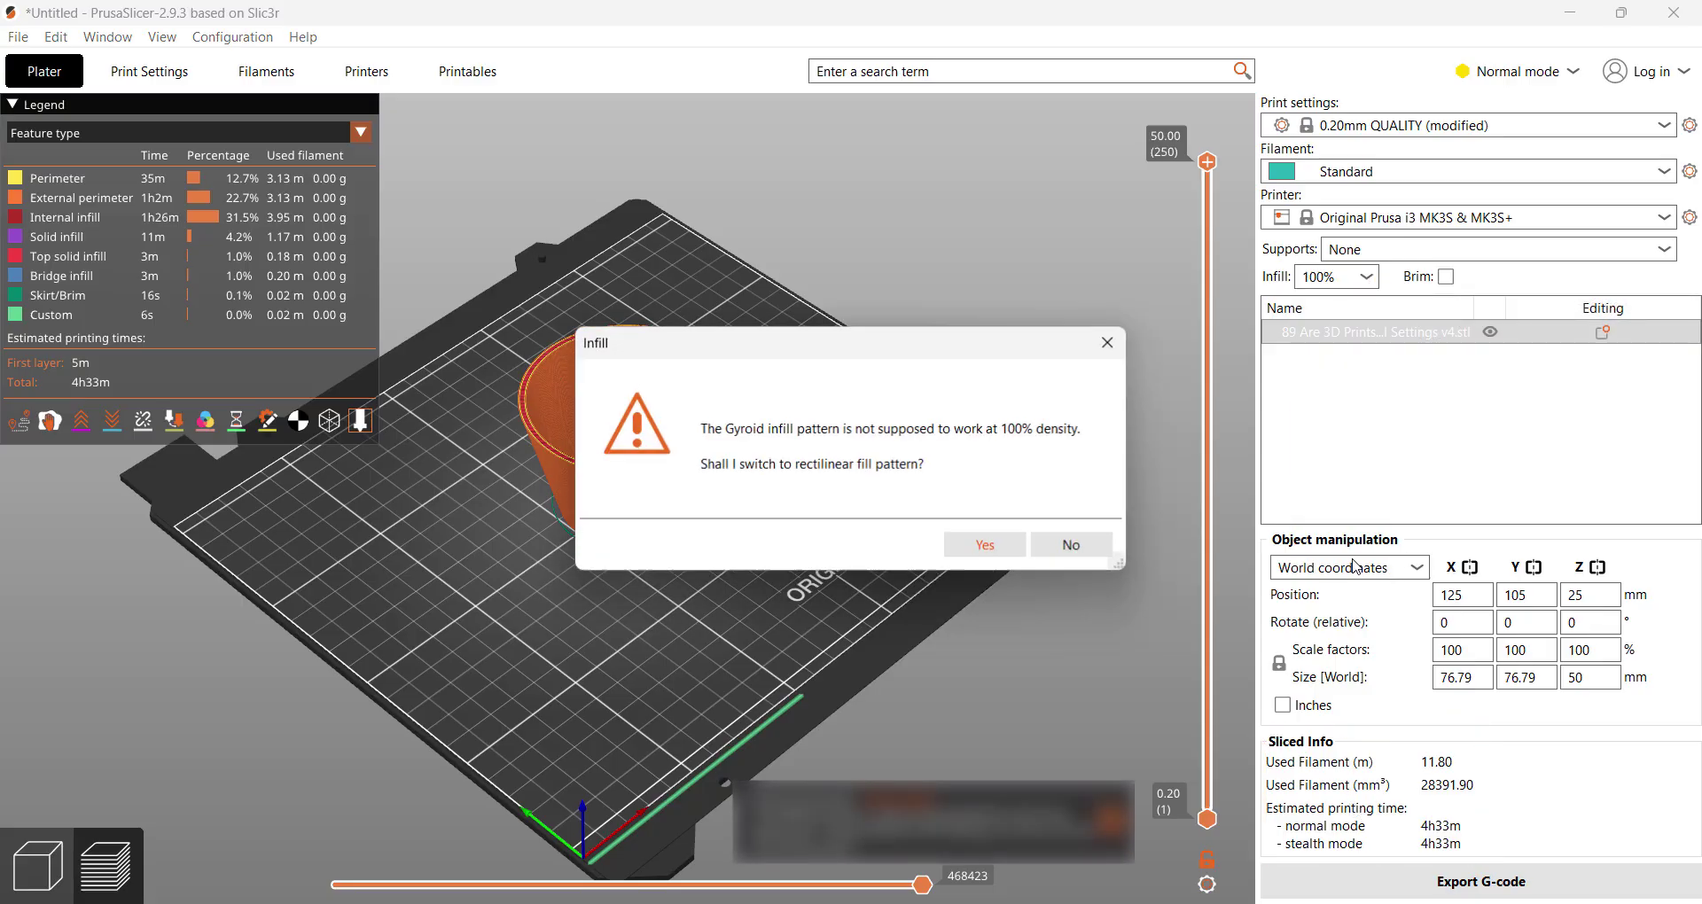
pyautogui.click(985, 545)
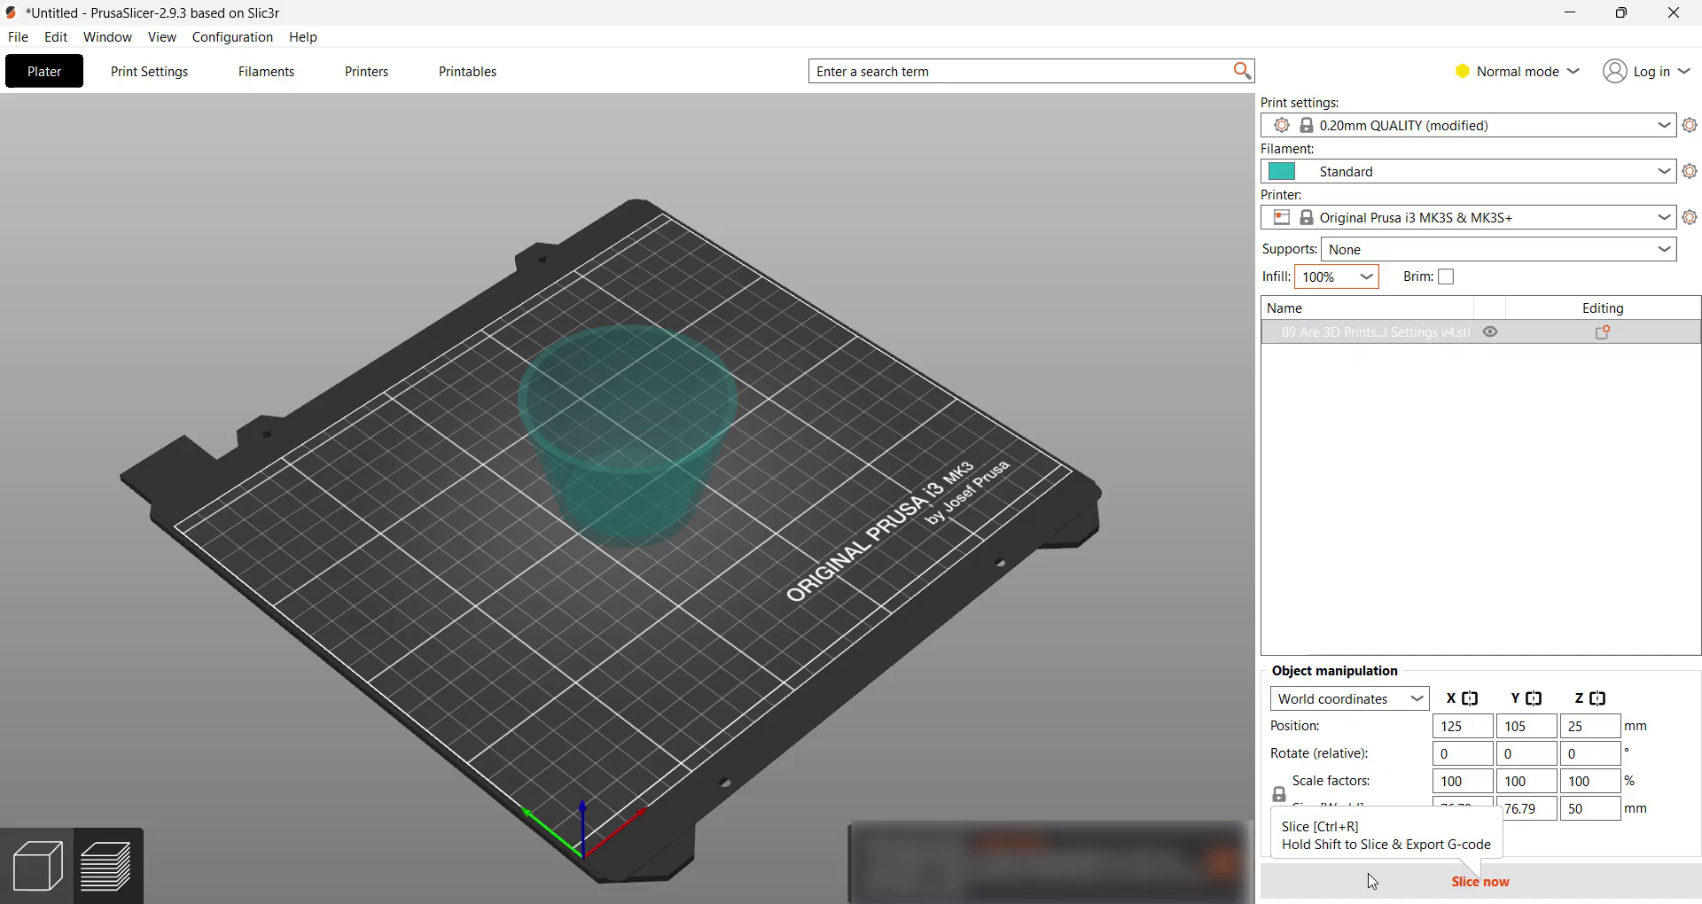
pyautogui.click(1372, 881)
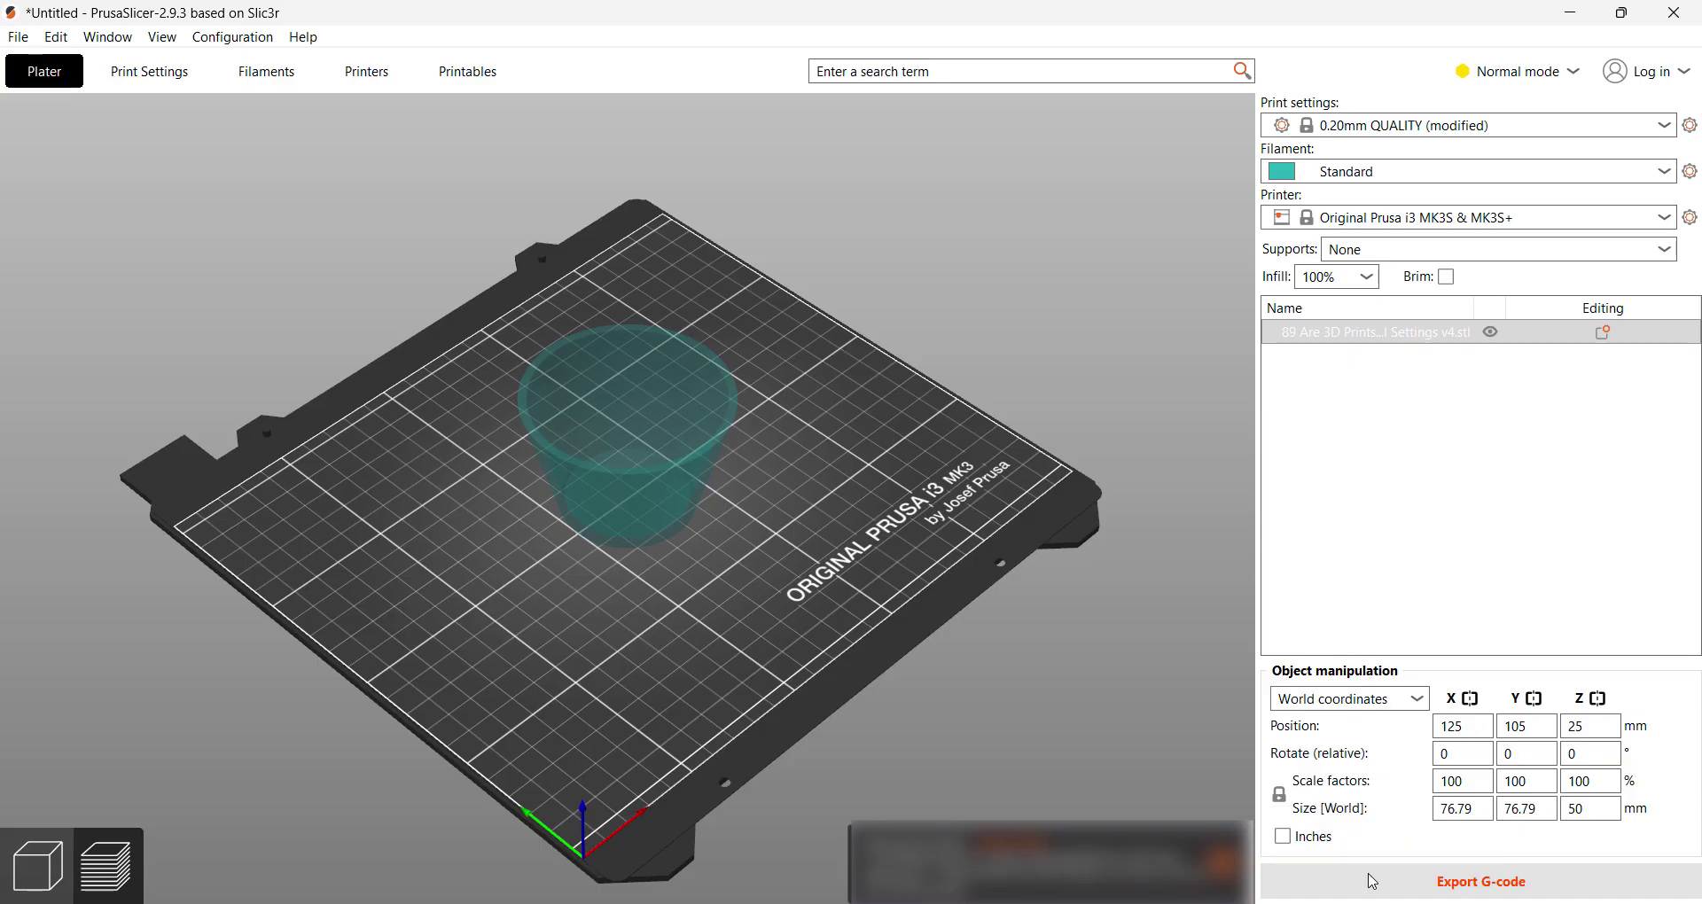